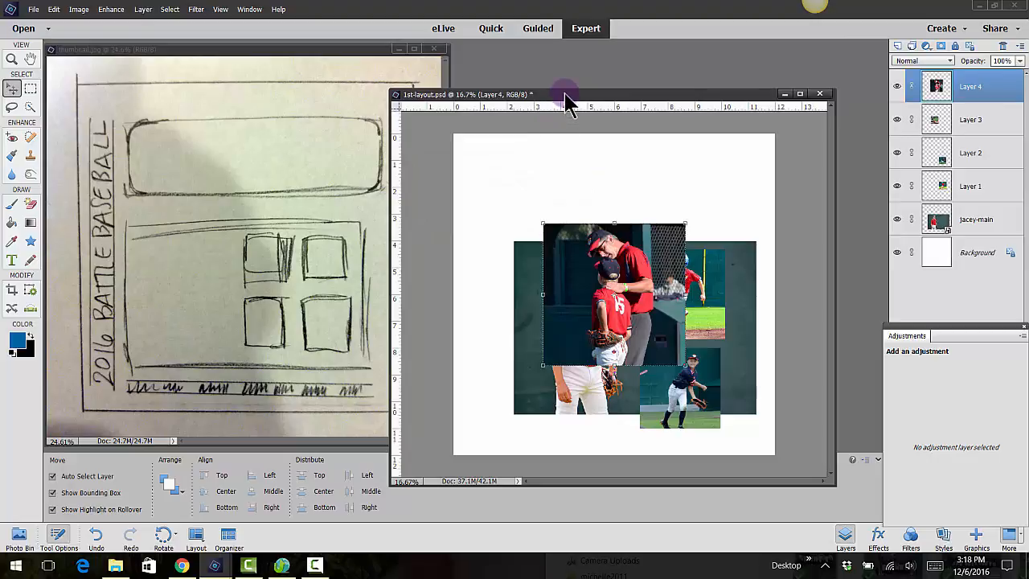
Float the 1st-layout.psd window beside the thumbnail sketch and shift the coach photo slightly upward
drag(566, 95, 345, 52)
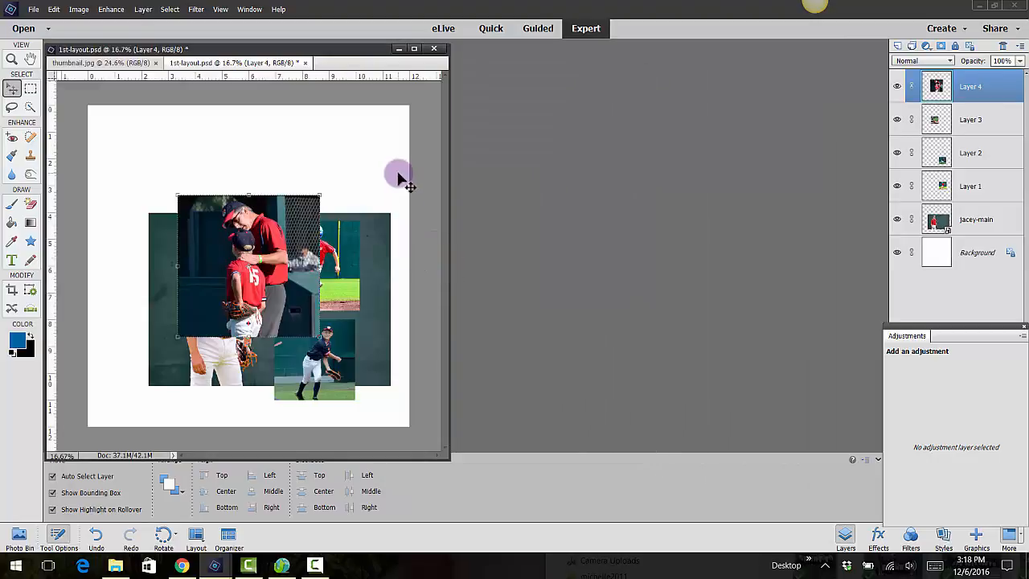
drag(254, 72, 560, 95)
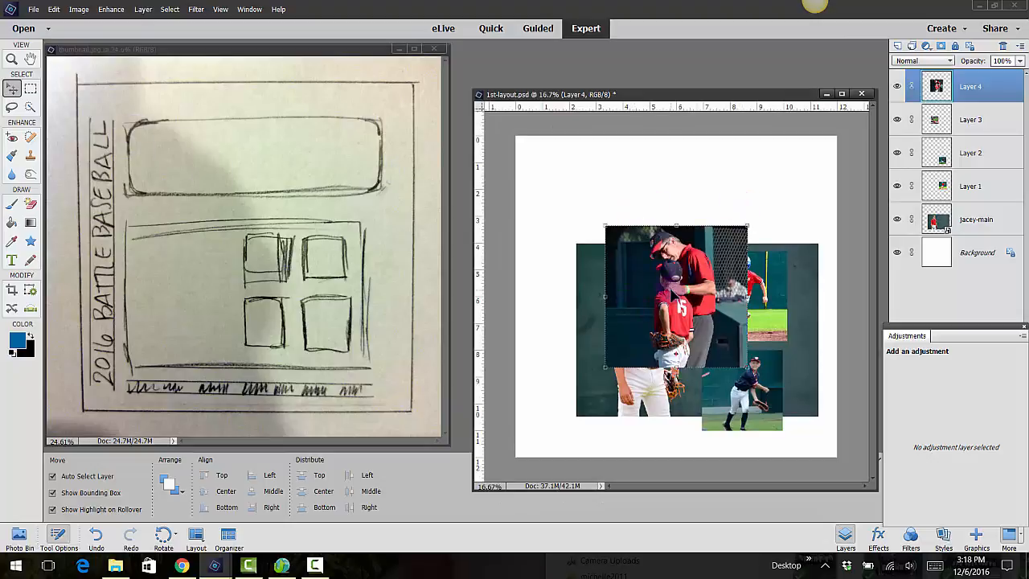
mouse_move(671, 295)
mouse_down()
mouse_move(711, 352)
mouse_move(675, 281)
mouse_up()
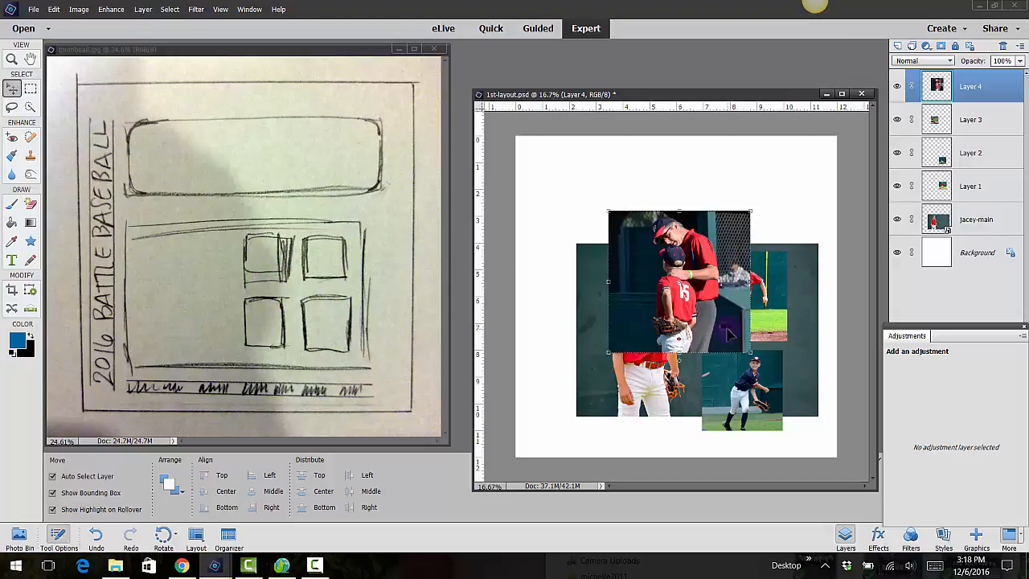
Show the grid over the layout and enlarge the 1st-layout.psd window
click(249, 9)
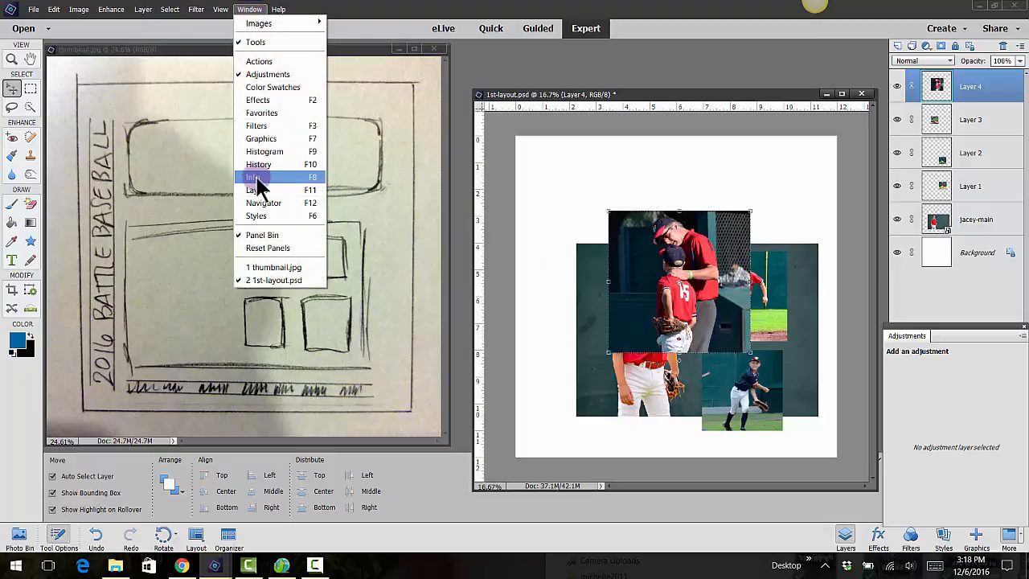
click(223, 11)
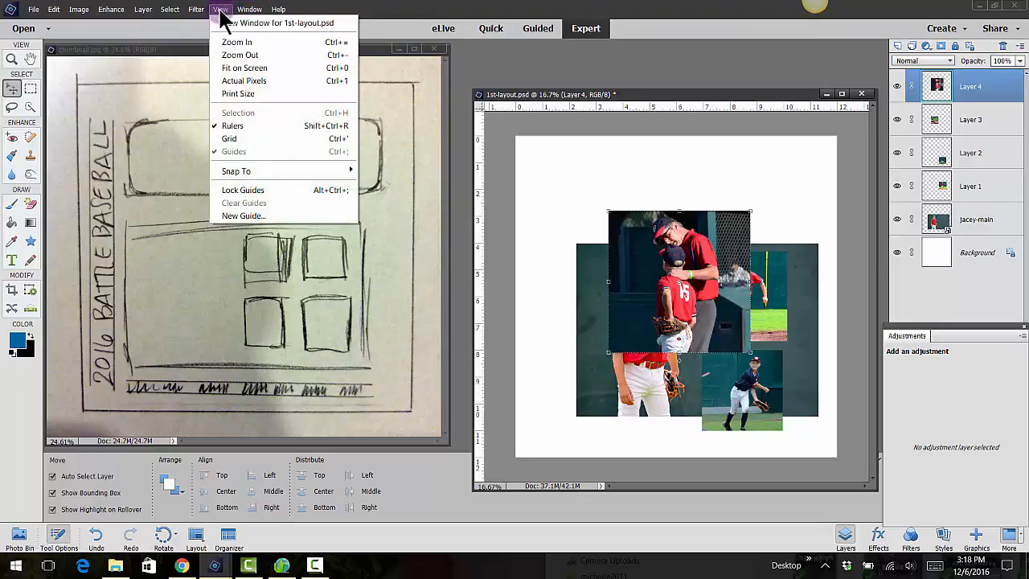
click(225, 138)
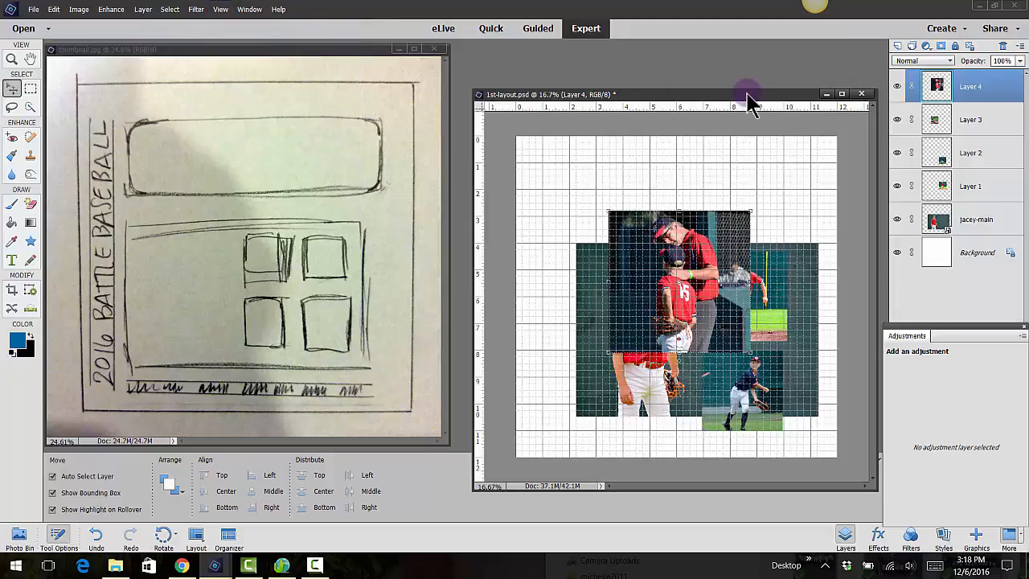
drag(747, 94, 494, 77)
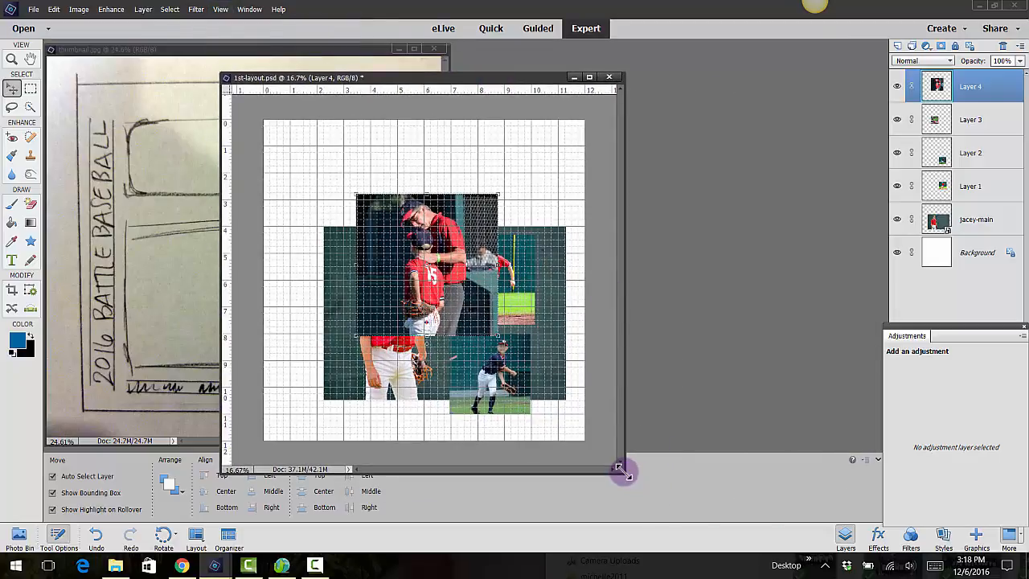
drag(820, 534, 843, 549)
scroll(640, 394, up, 4)
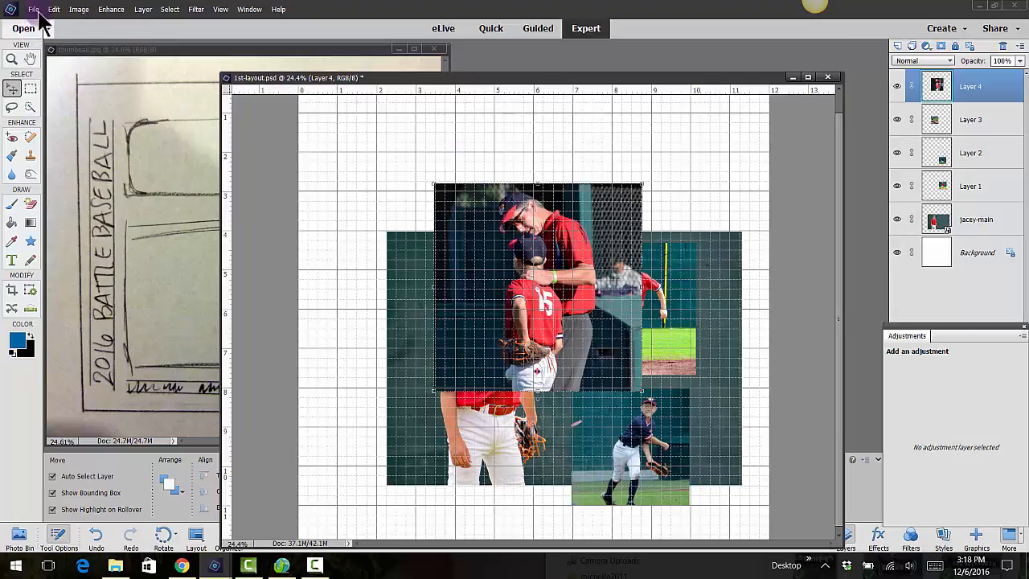
In the Guides & Grid preferences, set the grid colour to red (ea0b0b) and the subdivisions to 2
click(53, 10)
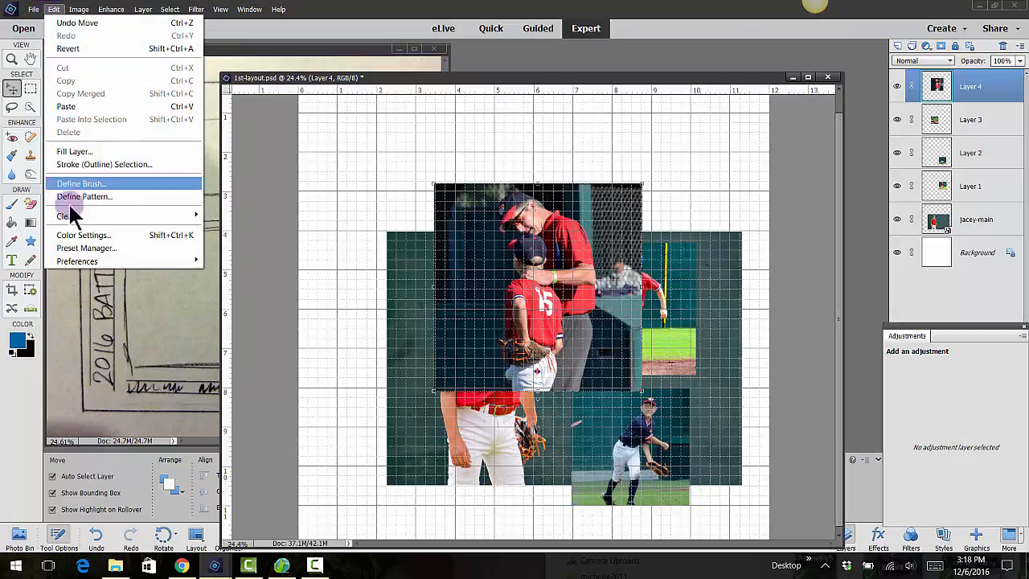
mouse_move(76, 263)
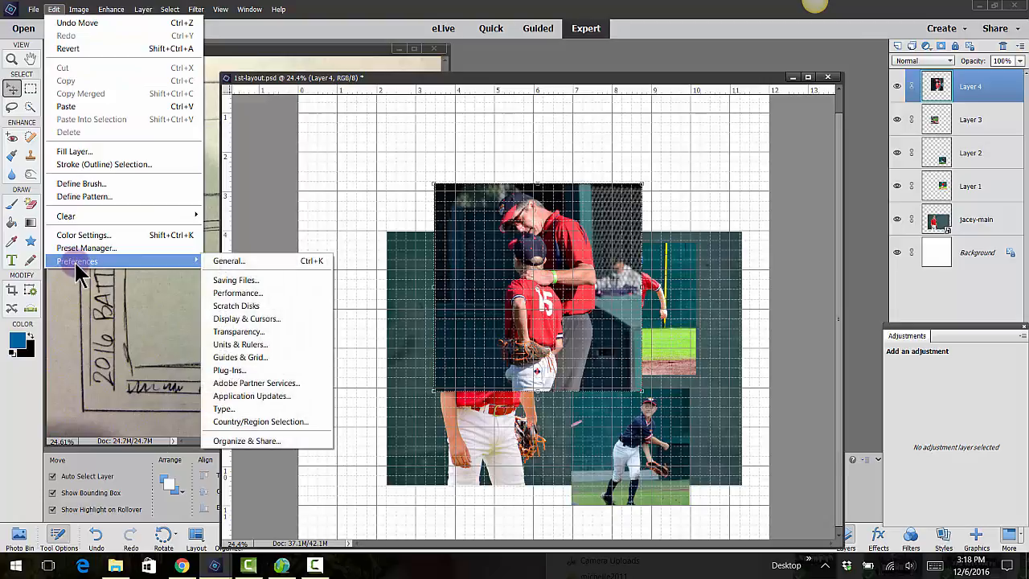
click(235, 261)
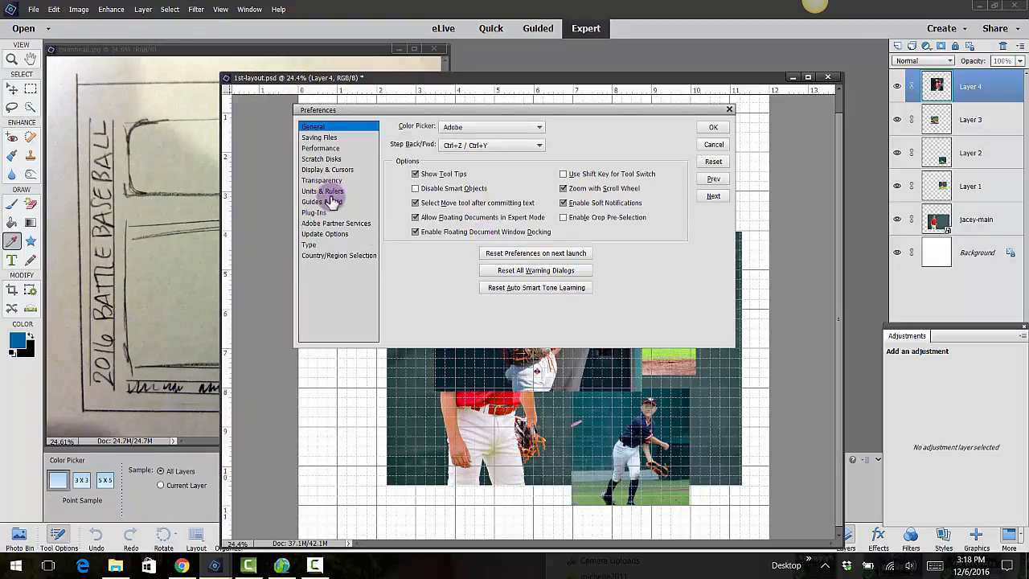
click(329, 202)
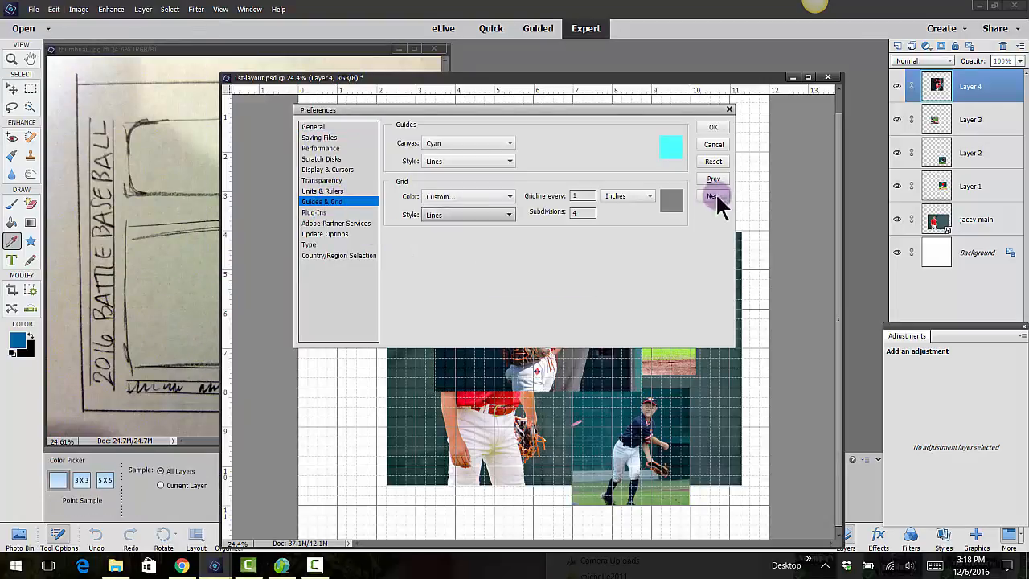
click(671, 201)
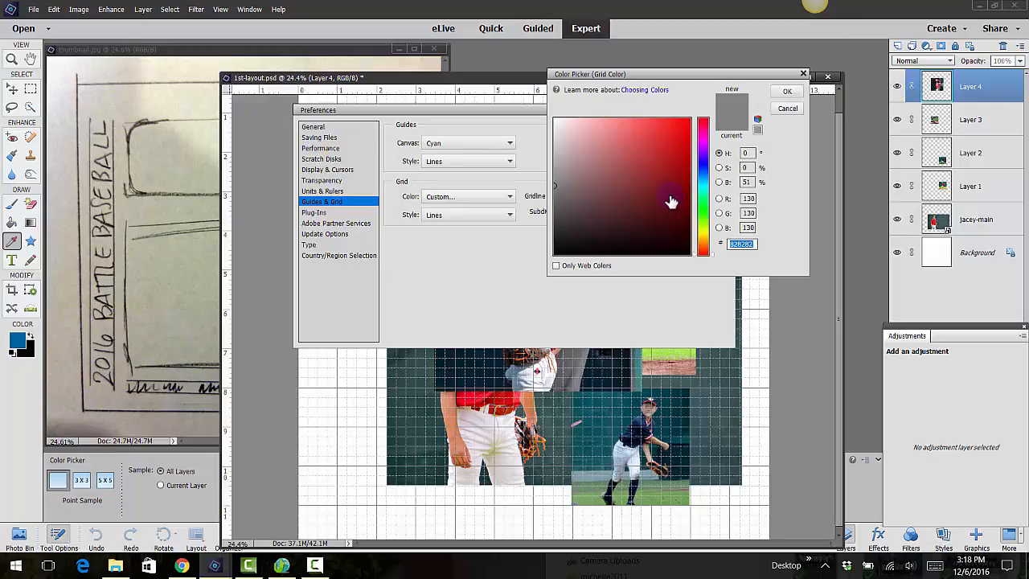
click(683, 129)
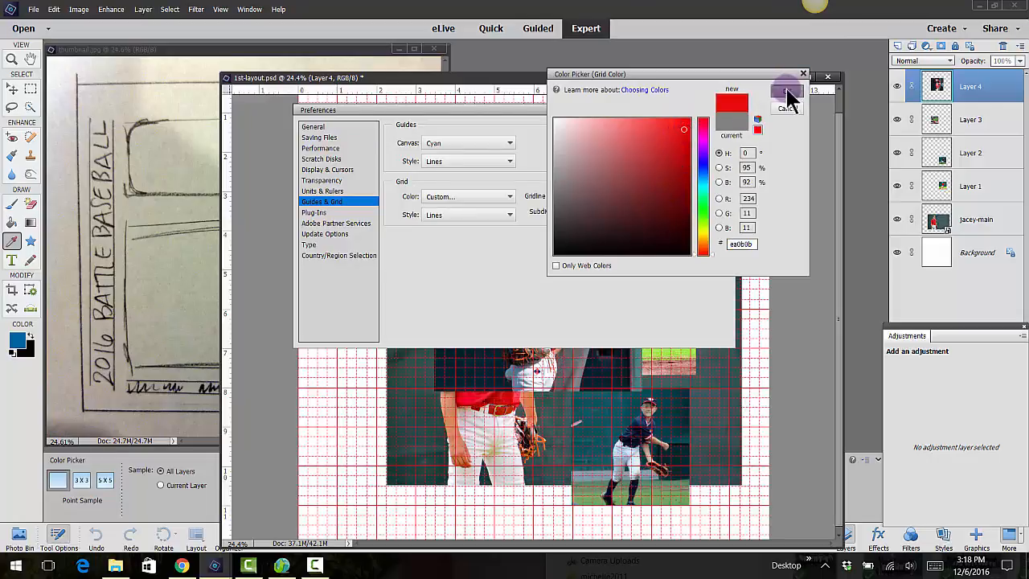
click(786, 91)
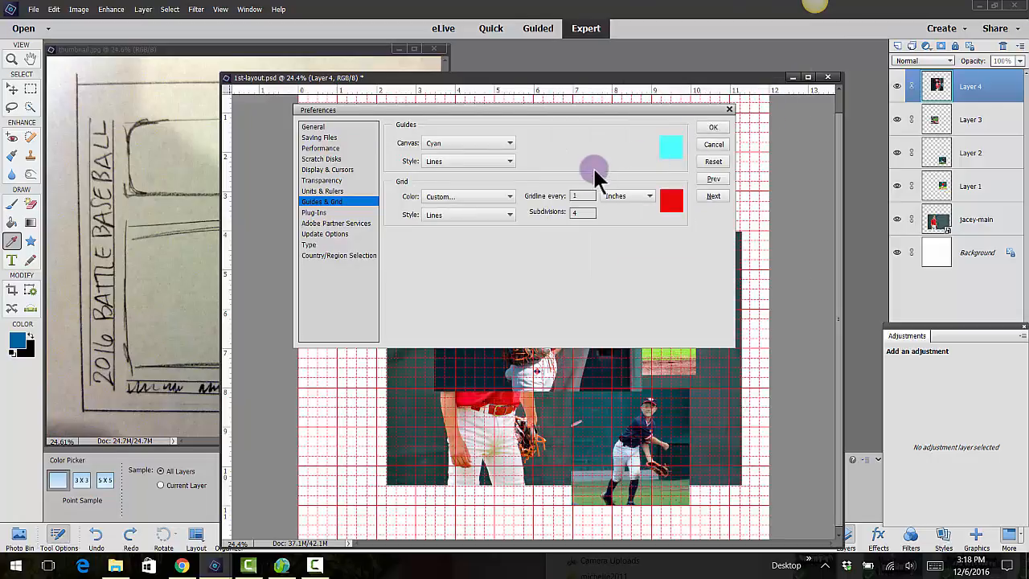
double_click(571, 214)
text(2)
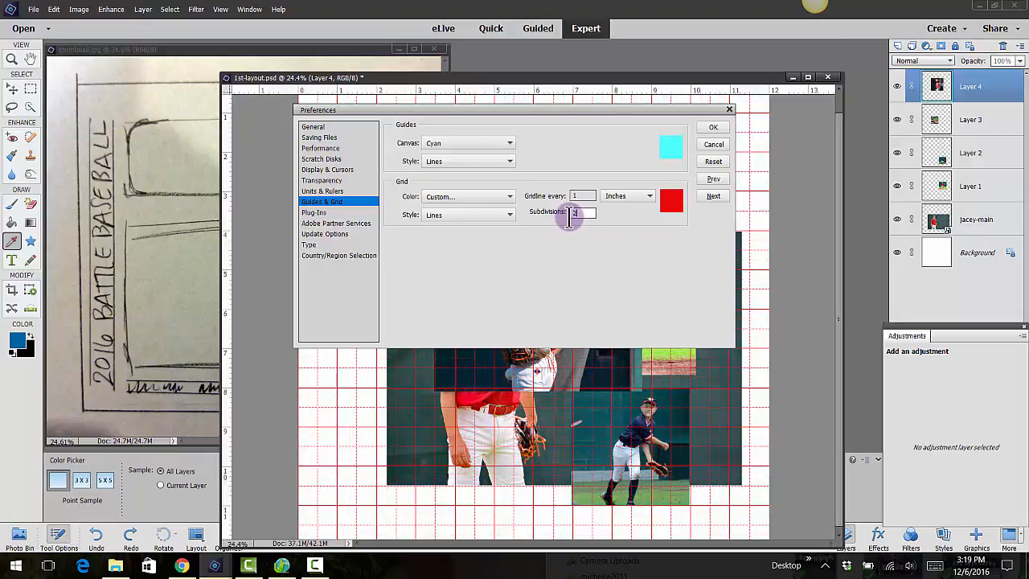
Set the guide colour to dark green (20ac0d) and apply the preferences
click(671, 149)
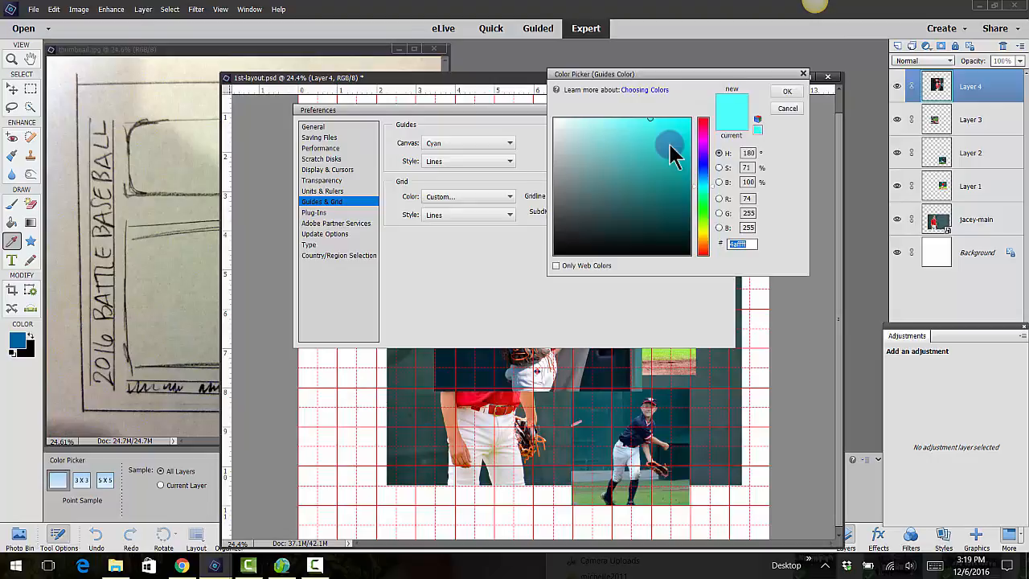
click(704, 212)
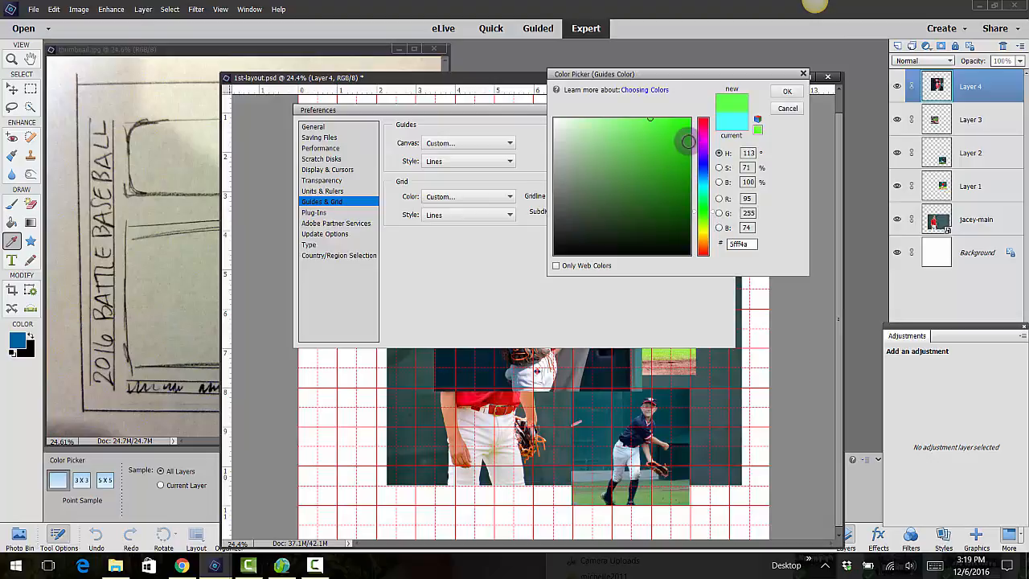
click(688, 142)
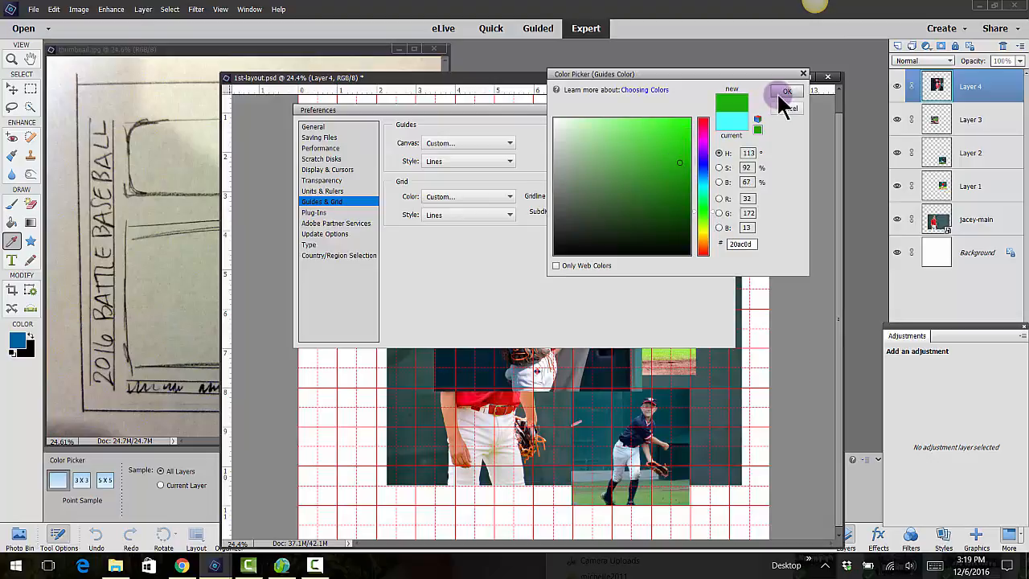
click(785, 93)
click(713, 128)
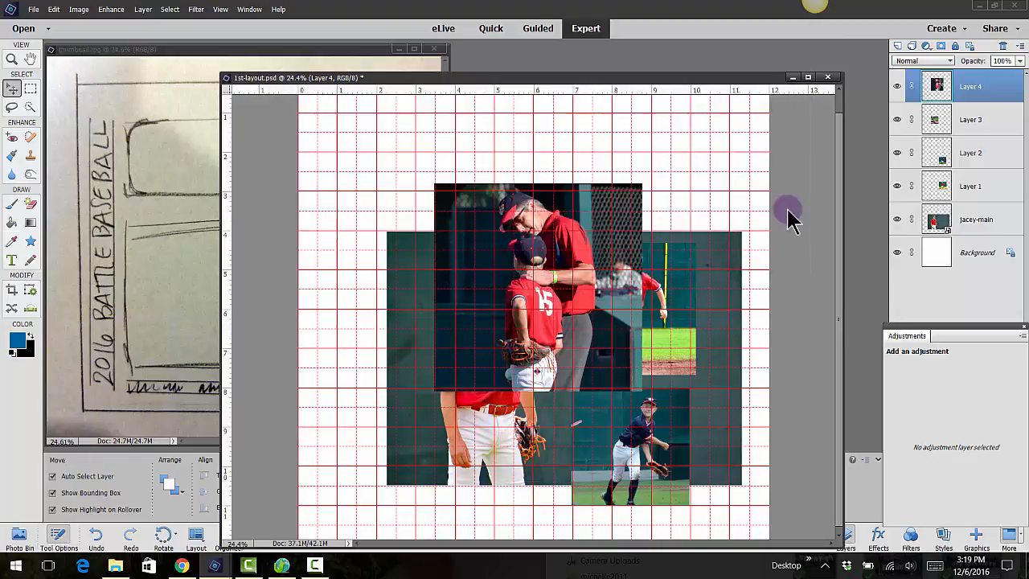
Add a horizontal guide at about 4 inches and align the top edge of the large main photo to it
scroll(575, 217, down, 2)
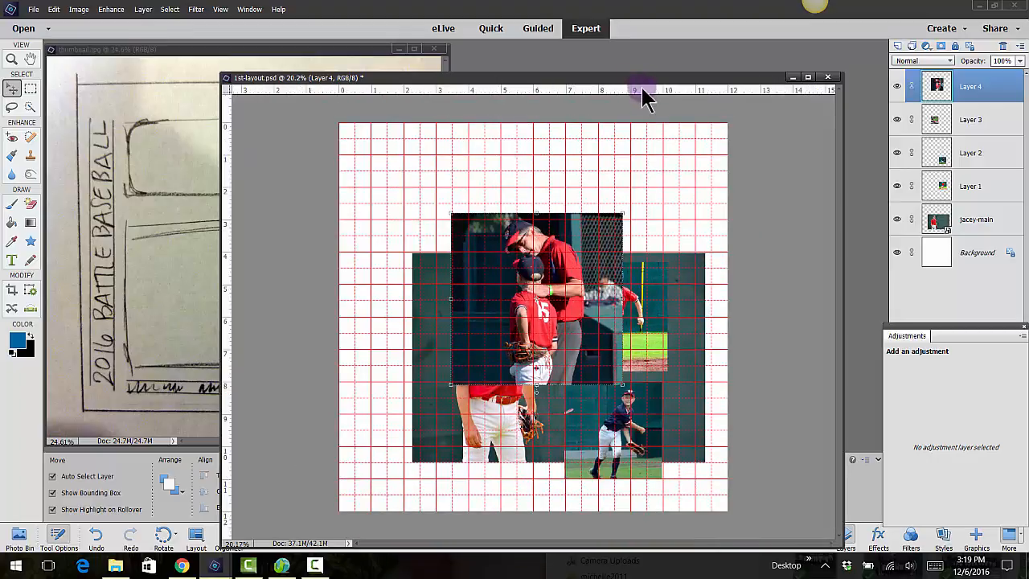
drag(642, 90, 659, 251)
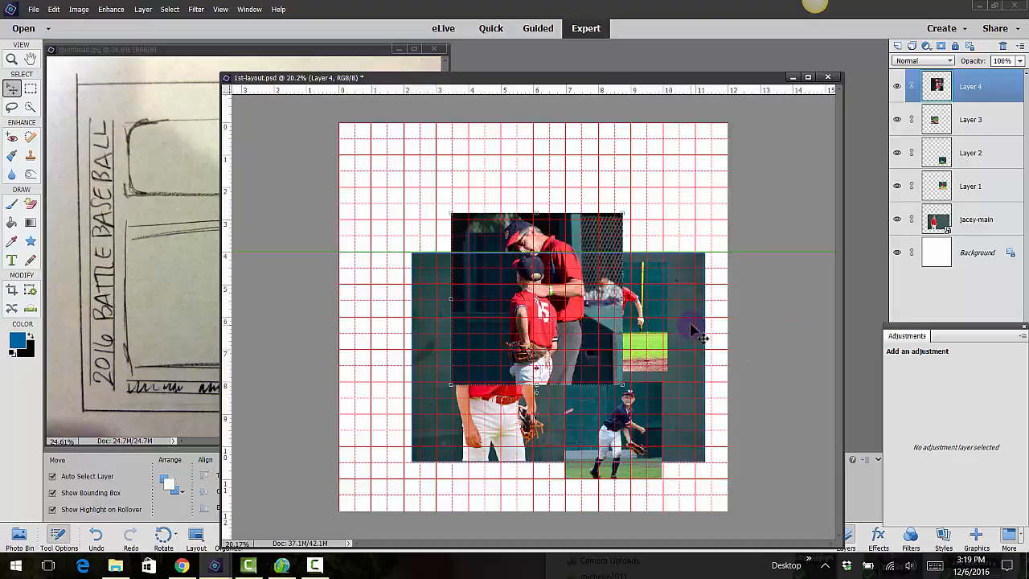
mouse_move(691, 328)
mouse_down()
mouse_move(685, 306)
mouse_move(685, 328)
mouse_move(698, 327)
mouse_move(613, 315)
mouse_move(692, 315)
mouse_up()
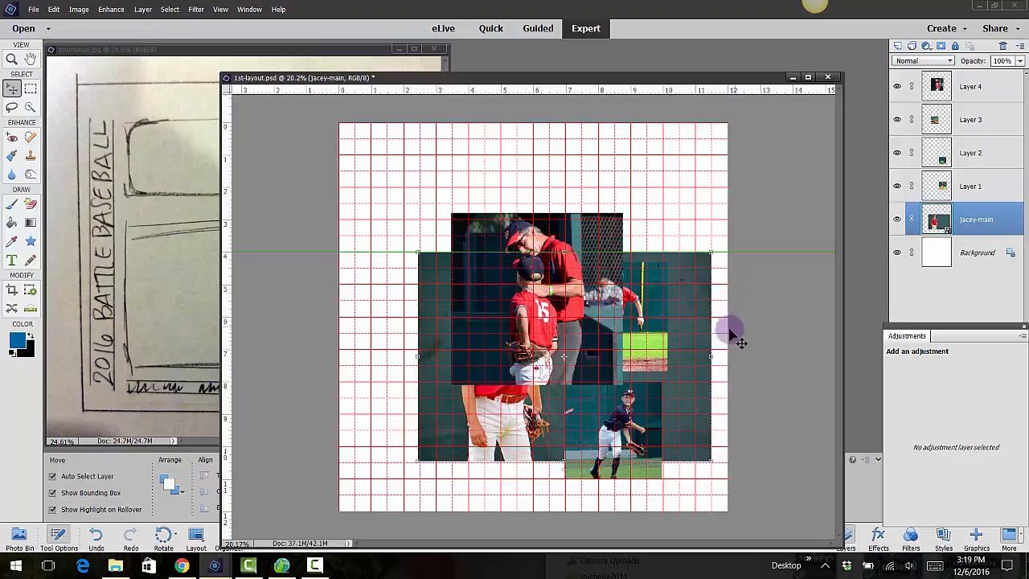
Review which elements are enabled in the Snap To options
click(221, 10)
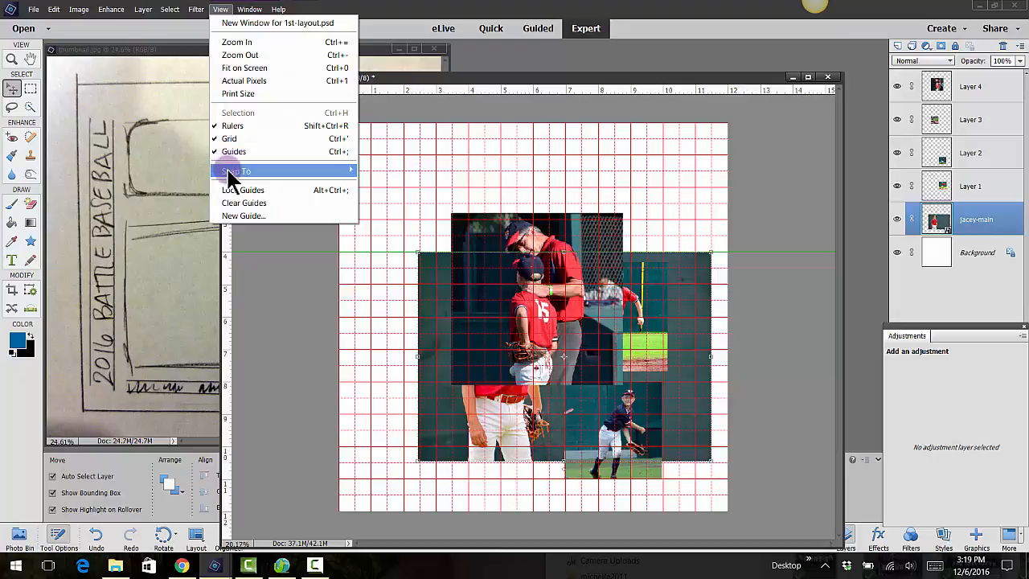
mouse_move(232, 177)
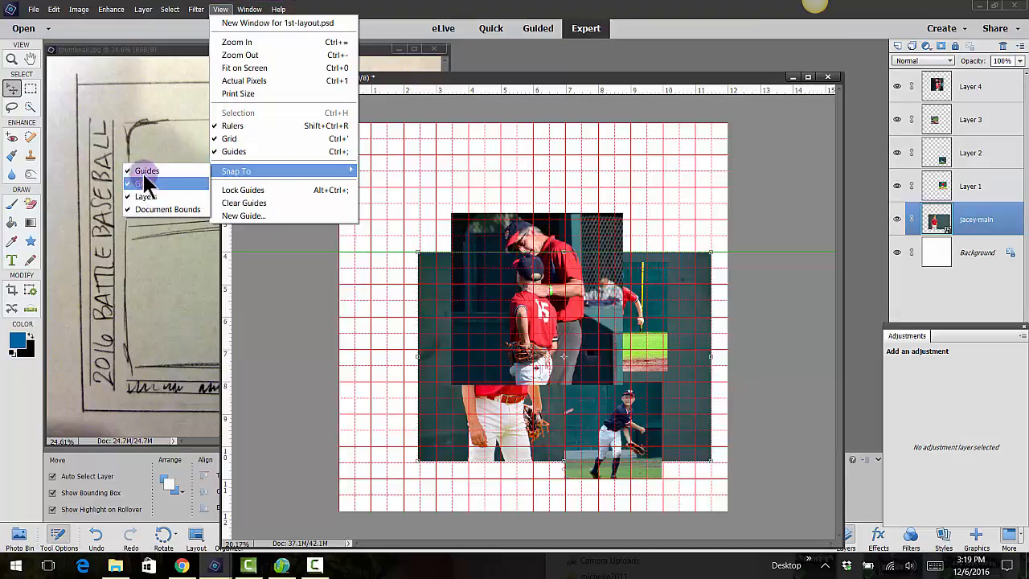
click(747, 186)
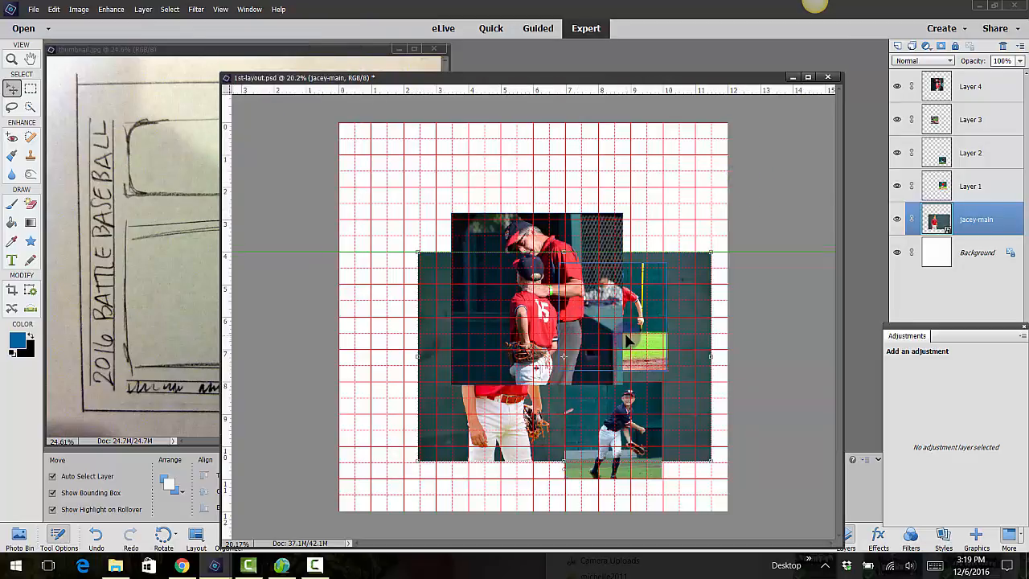
Scale the coach photo proportionally to 46.97% and place it in the upper-right area of the large main photo
scroll(666, 350, up, 1)
drag(606, 366, 586, 273)
drag(420, 78, 512, 65)
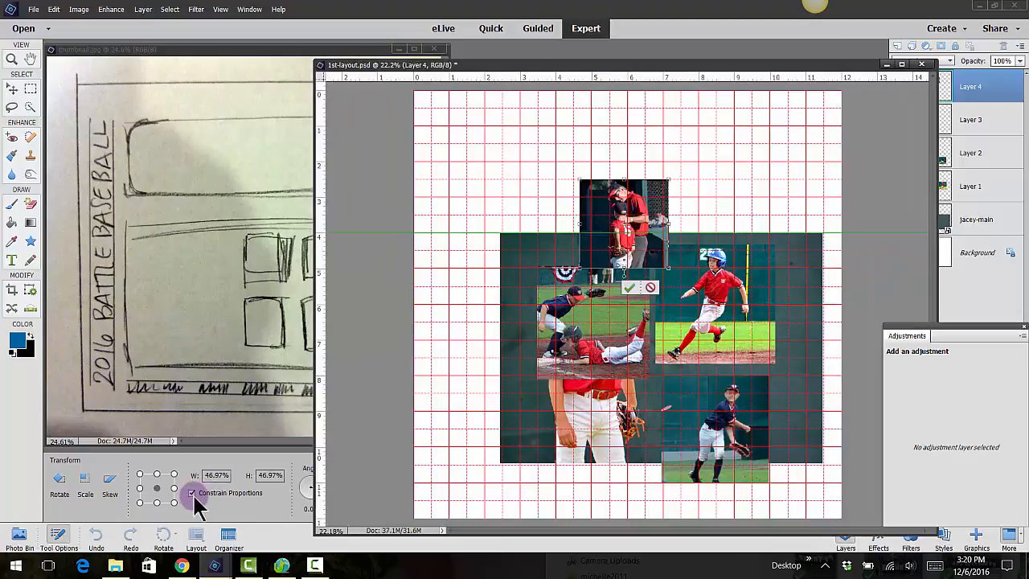
drag(623, 241, 760, 310)
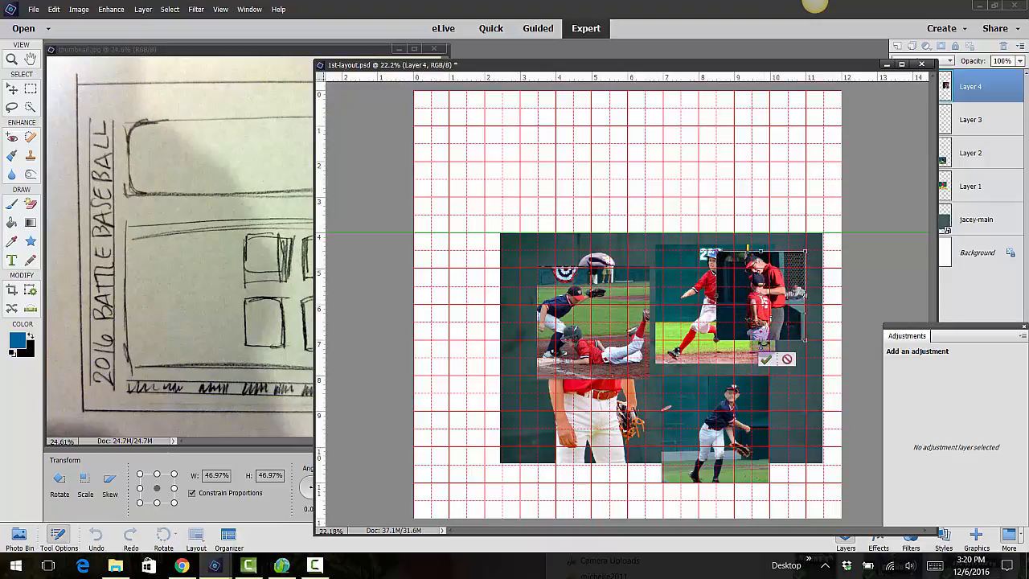
click(767, 359)
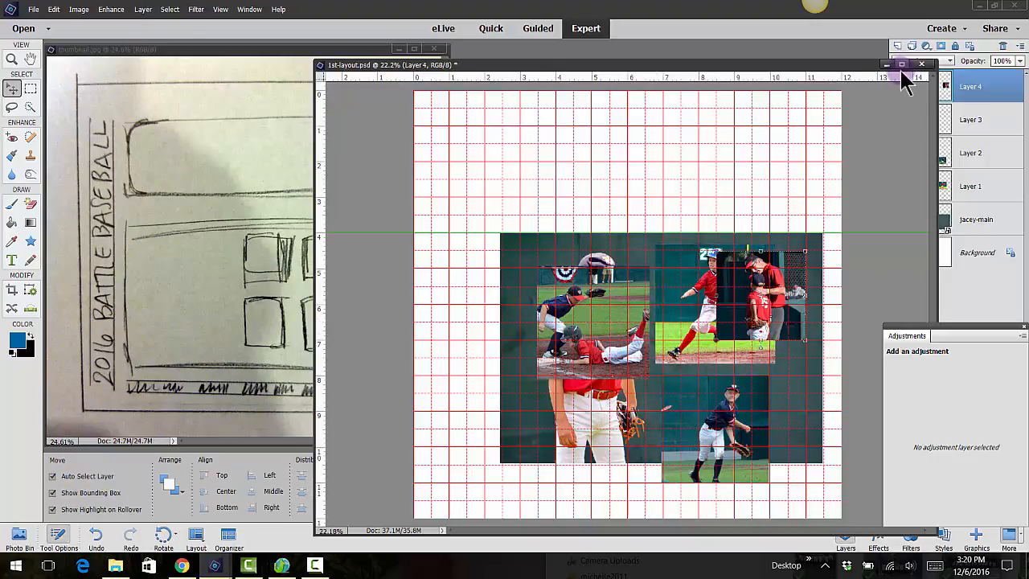
Move the running-player photo to the left of the coach photo and the sliding-play photo to the page's lower-right area
drag(864, 68, 787, 66)
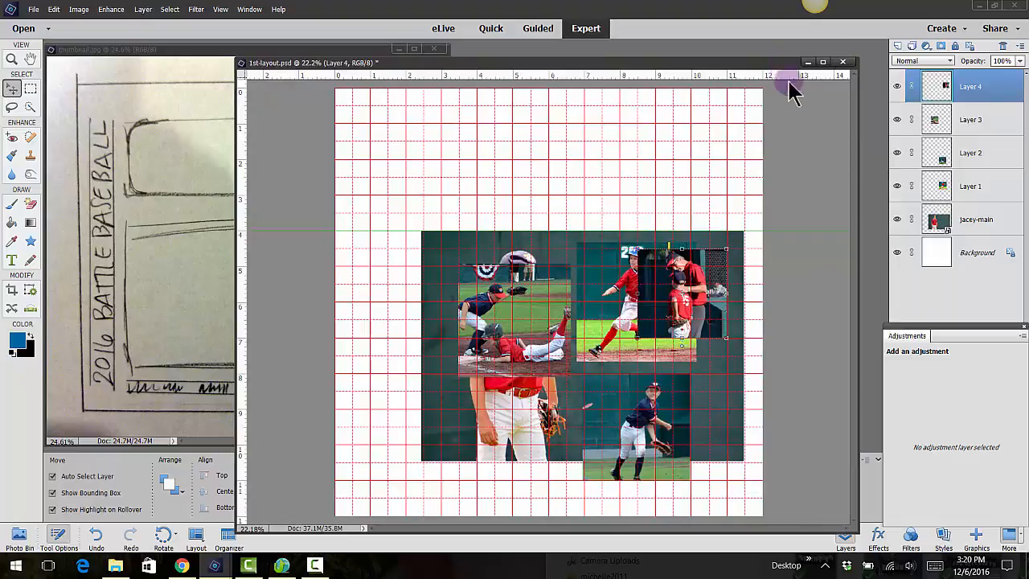
click(968, 189)
drag(660, 303, 674, 421)
key(Escape)
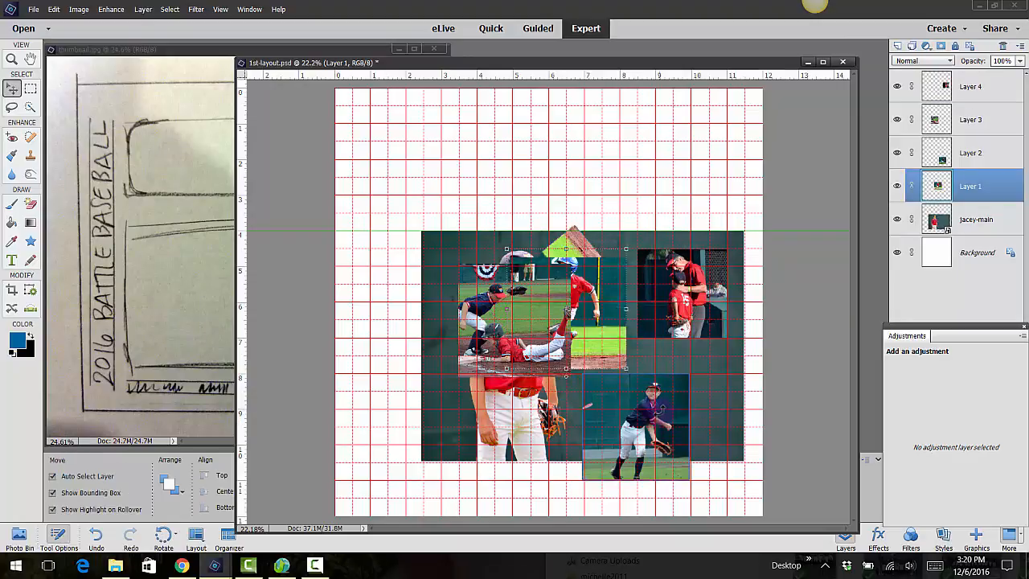
drag(496, 324, 692, 406)
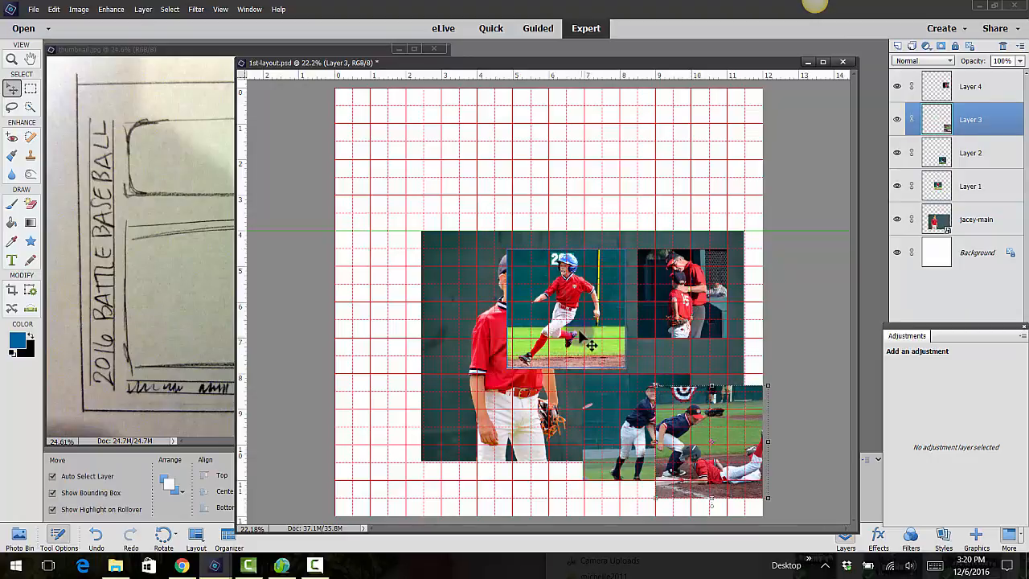
Scale the running-player photo proportionally to 73.64% to match the height of the coach photo beside it
click(585, 336)
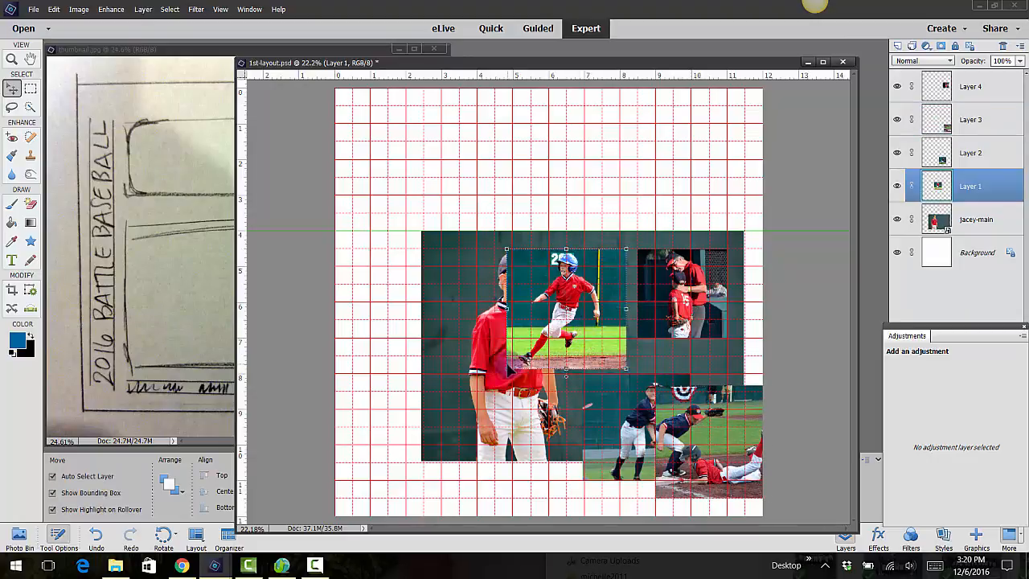
click(508, 367)
drag(507, 367, 539, 336)
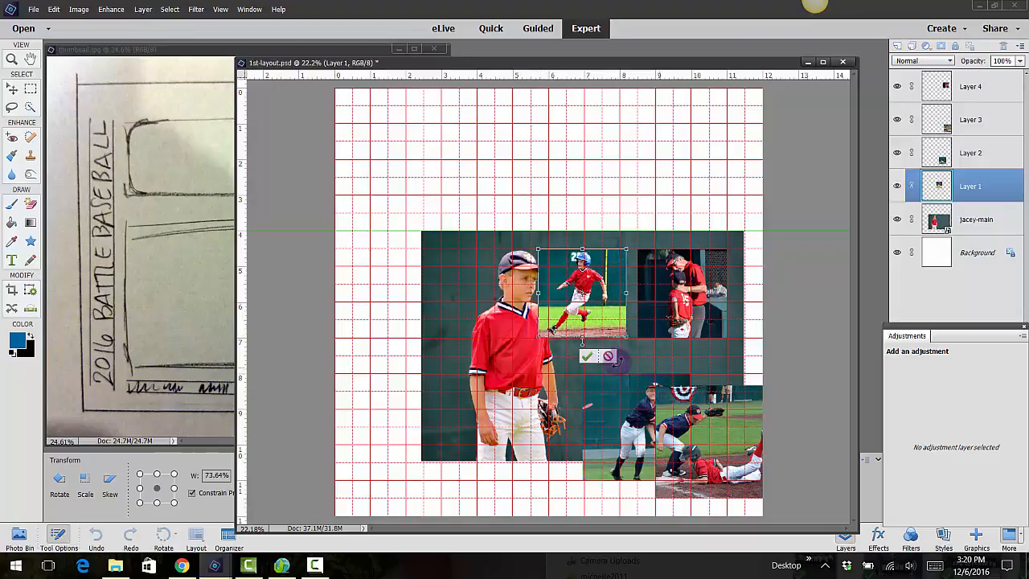
click(599, 358)
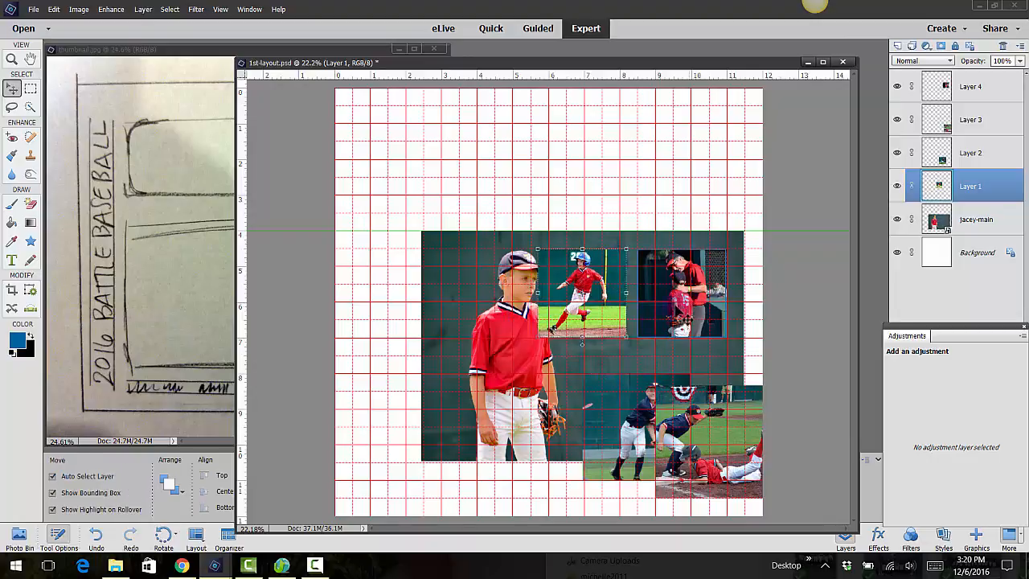
Scale the throwing-player photo proportionally to 80.61% and place it directly below the running-player photo
drag(609, 427, 551, 404)
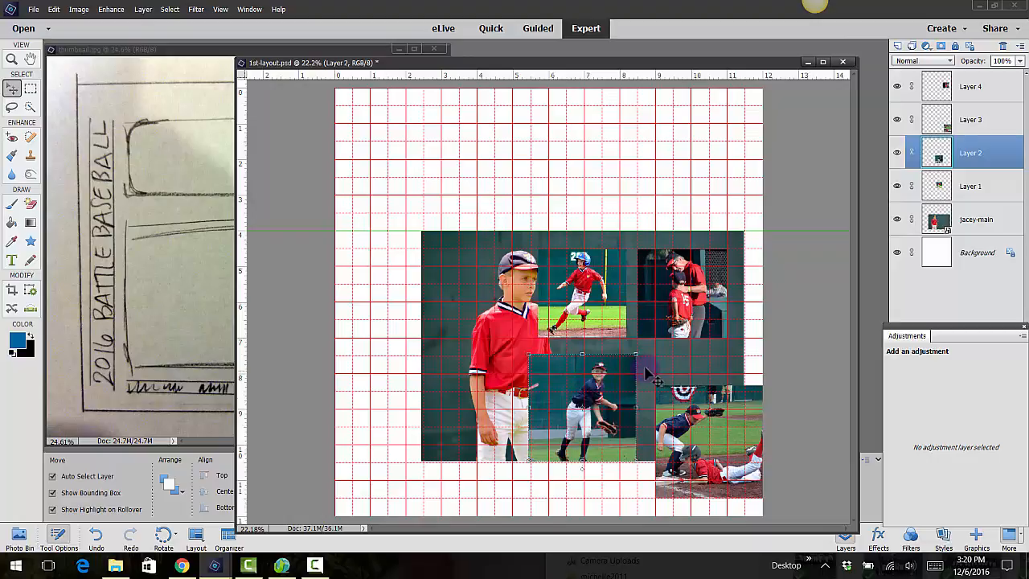
drag(635, 353, 615, 377)
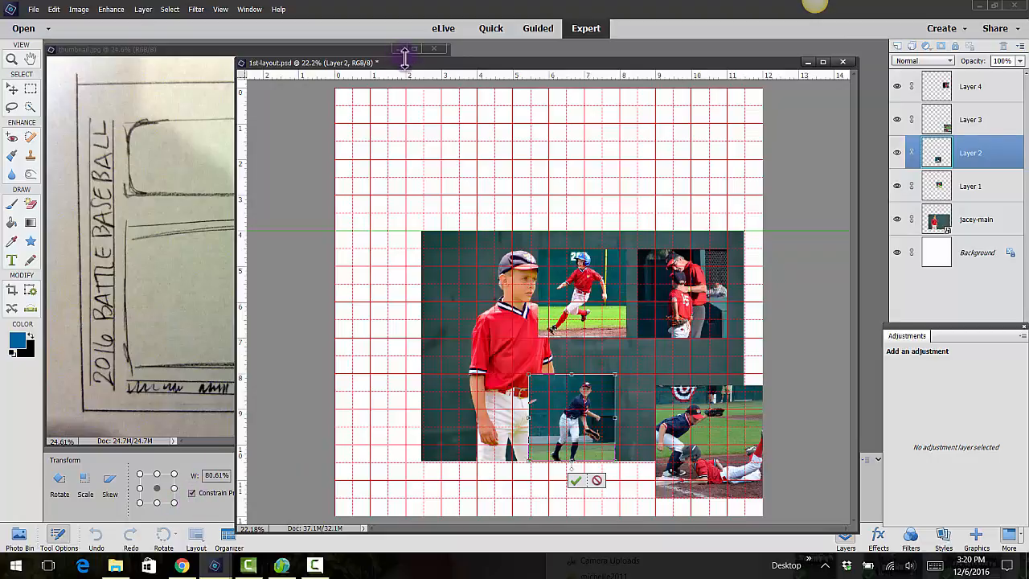
drag(404, 56, 454, 50)
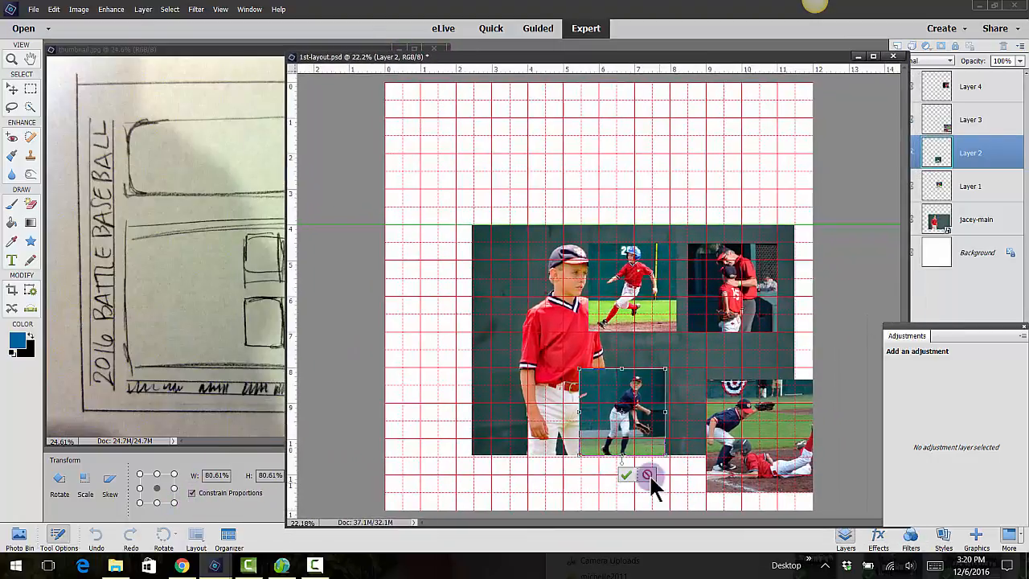
click(625, 474)
mouse_move(633, 383)
mouse_down()
mouse_move(655, 374)
mouse_move(645, 373)
mouse_up()
Move the sliding-play photo up and left onto the main photo and scale it proportionally to 75.82%
click(770, 432)
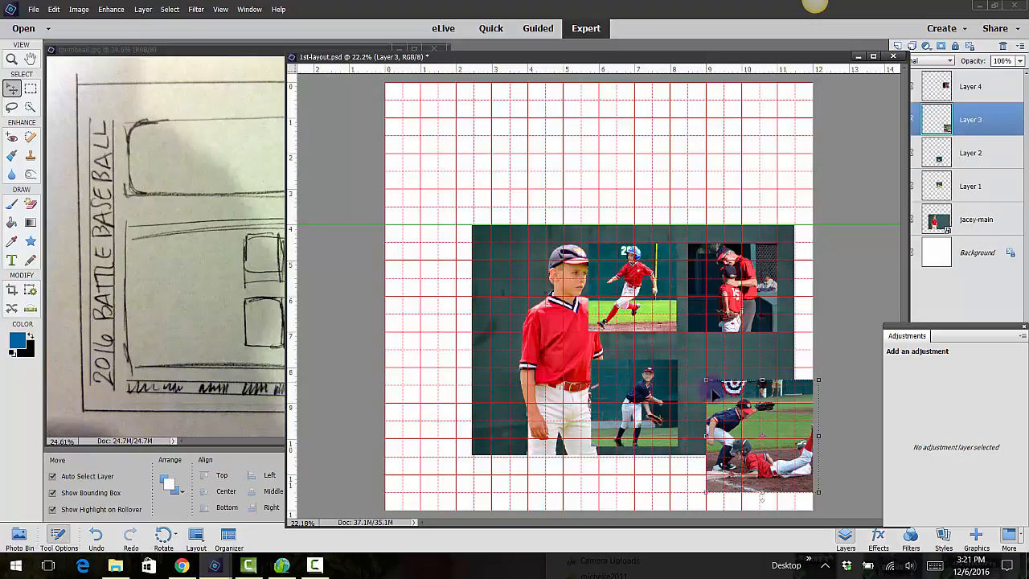
drag(752, 423, 695, 404)
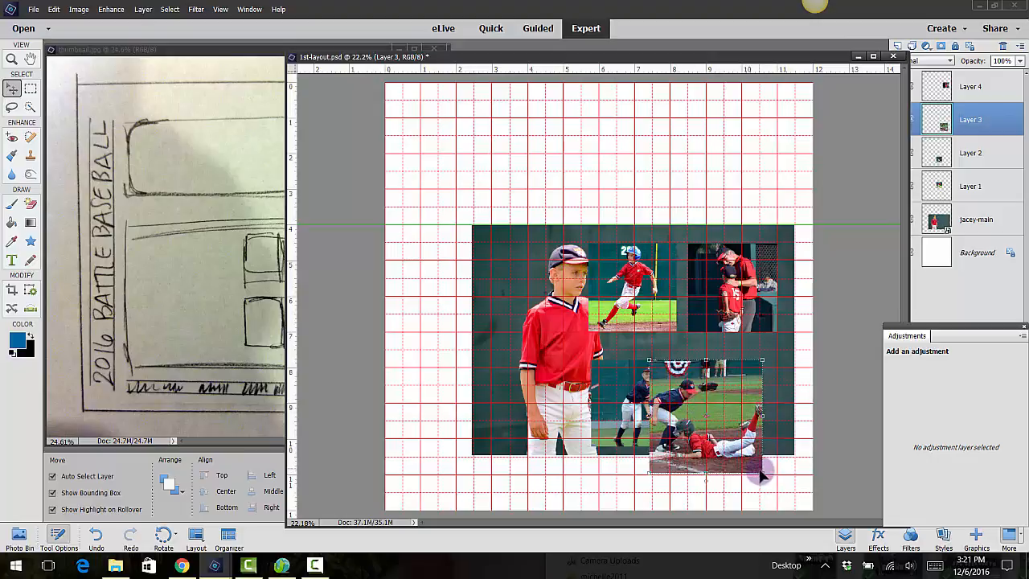
drag(762, 474, 734, 444)
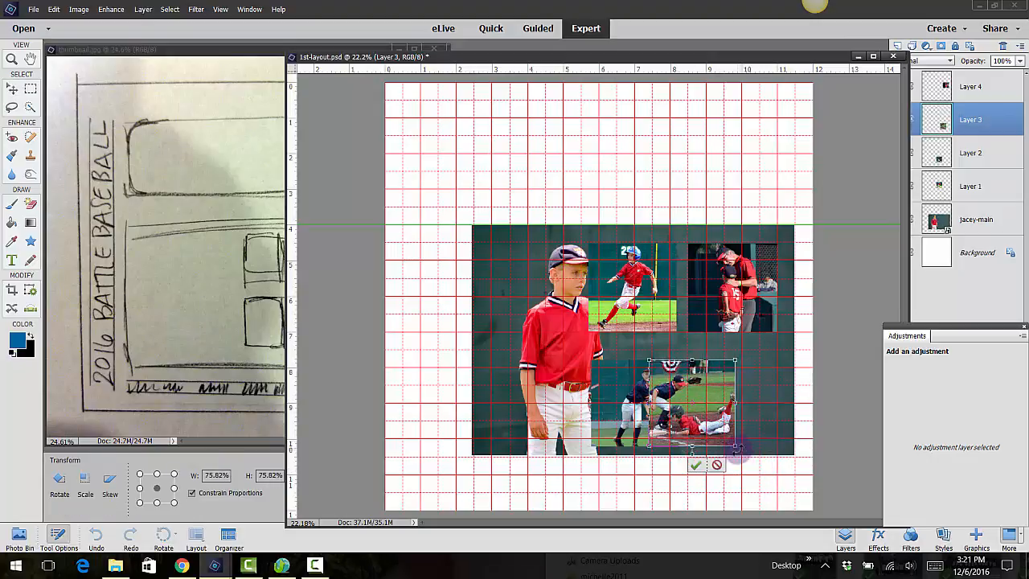
click(695, 463)
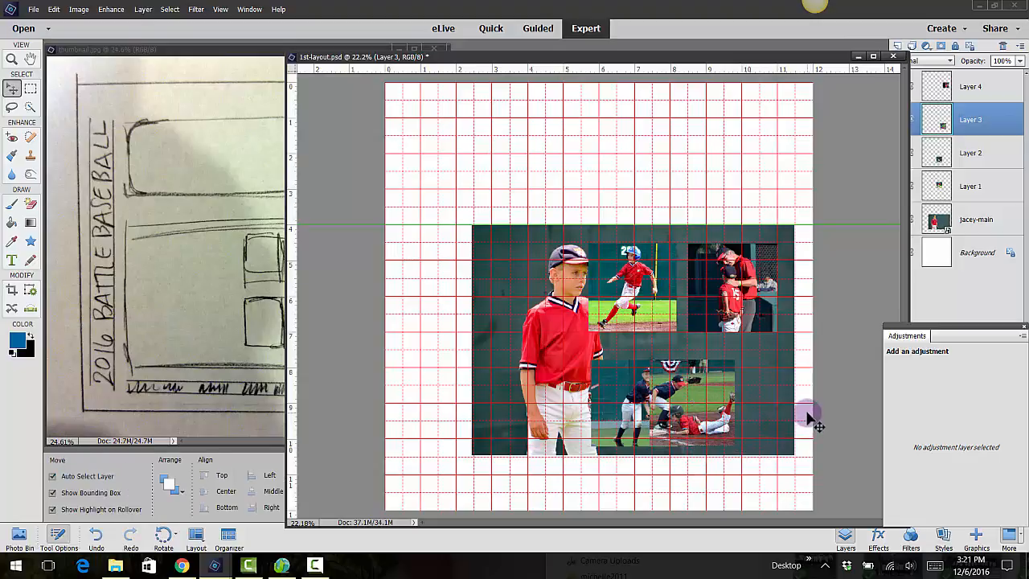
click(804, 418)
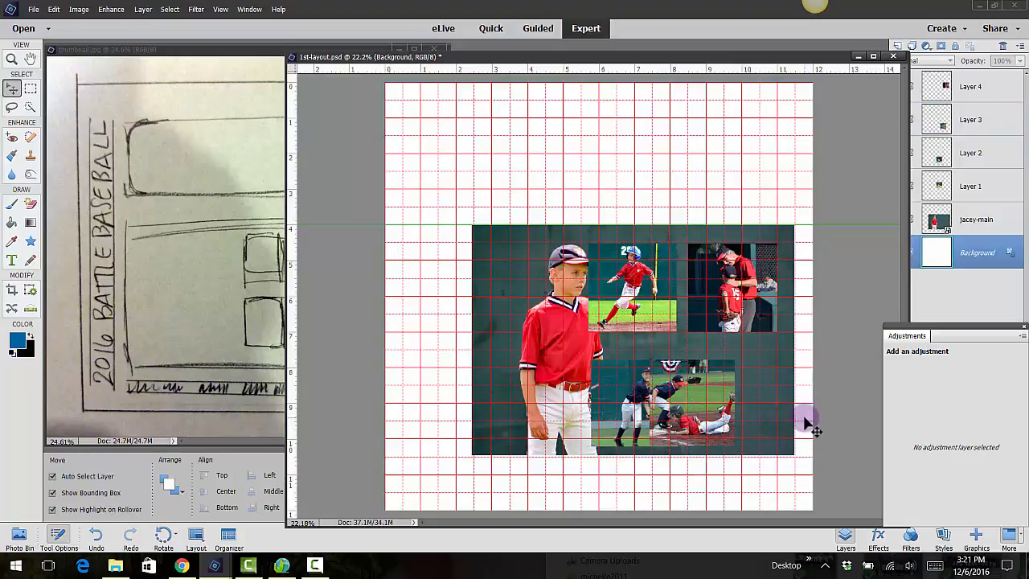
Shift the main photo slightly down and left, and arrange the four action photos in a two-by-two block on its right half
click(567, 384)
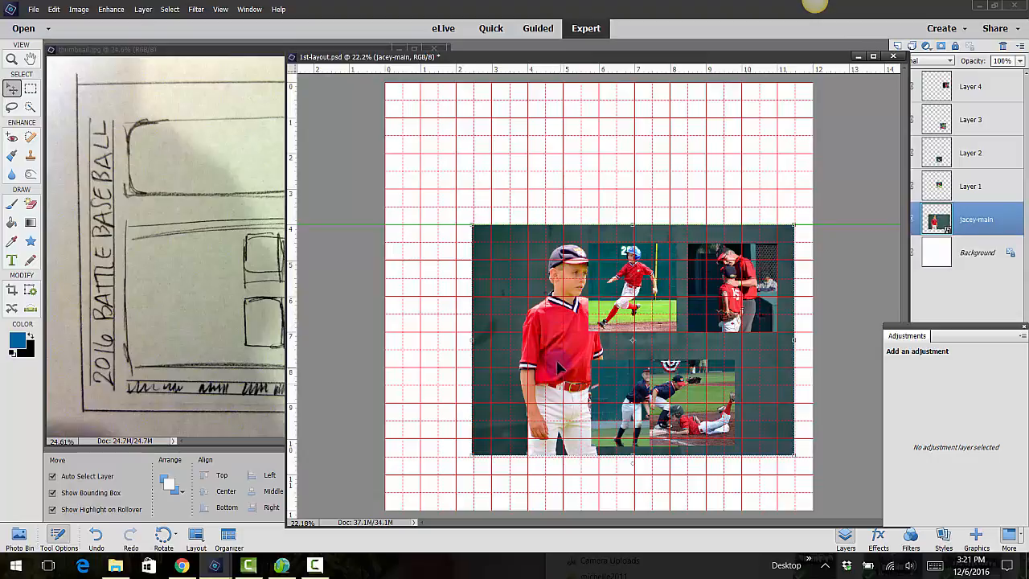
drag(561, 367, 537, 383)
drag(697, 416, 727, 426)
drag(739, 296, 723, 313)
drag(627, 307, 627, 318)
drag(648, 422, 629, 426)
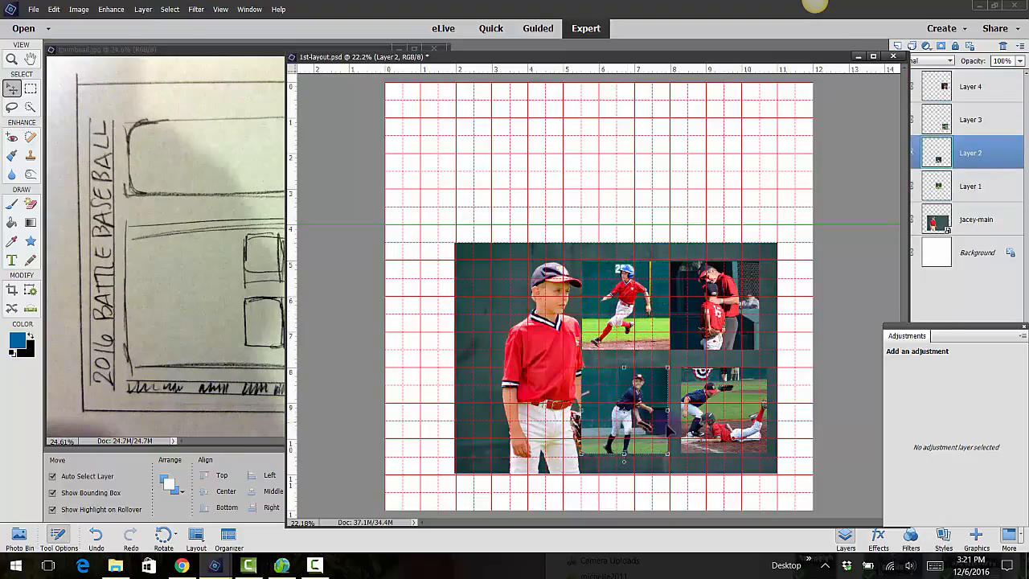
drag(724, 431, 715, 432)
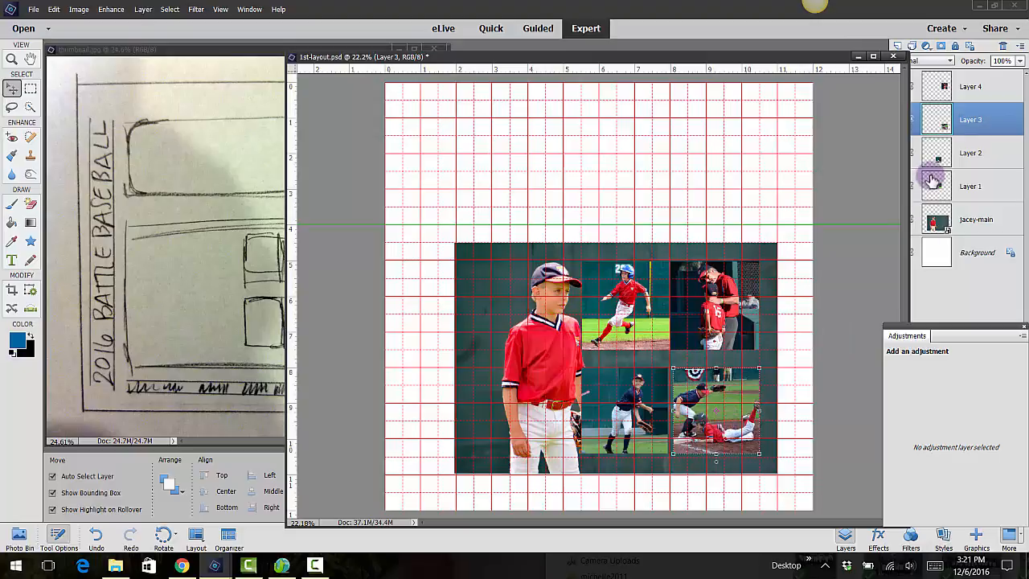
Scale the four action photos together proportionally to 89.23%, keeping the block's lower-right corner in place
click(983, 86)
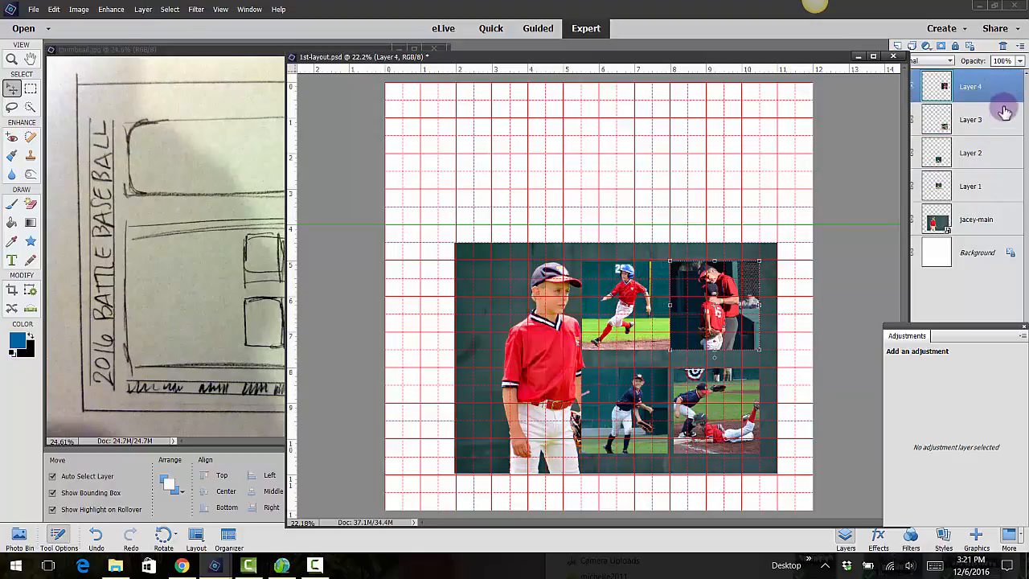
shift+click(982, 187)
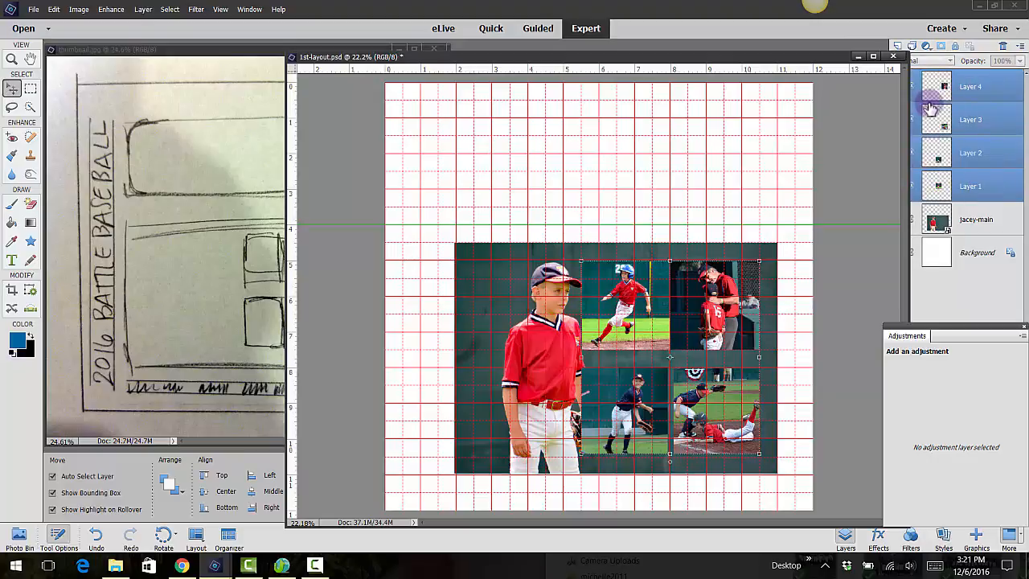
drag(580, 260, 604, 284)
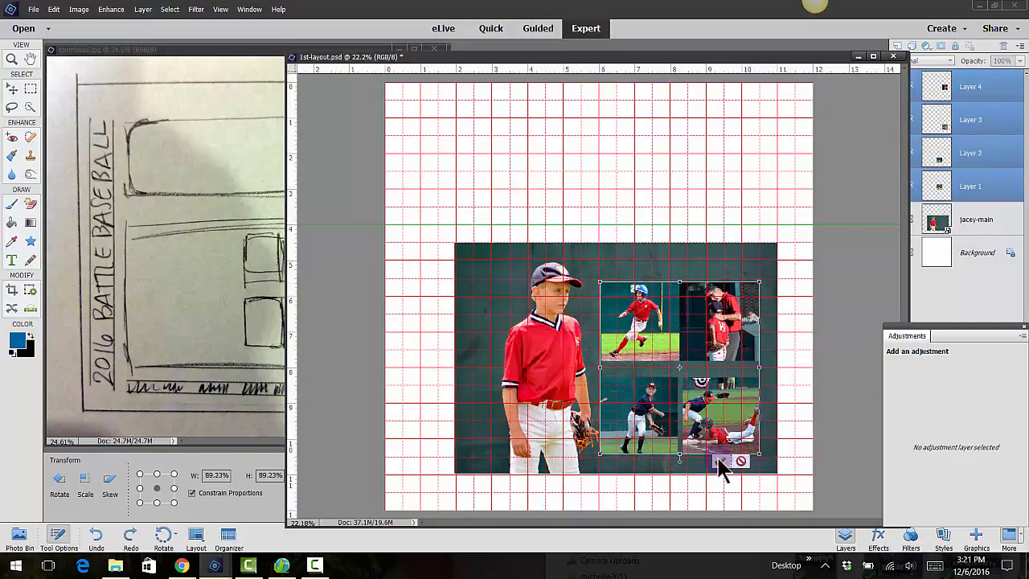
click(721, 461)
click(809, 455)
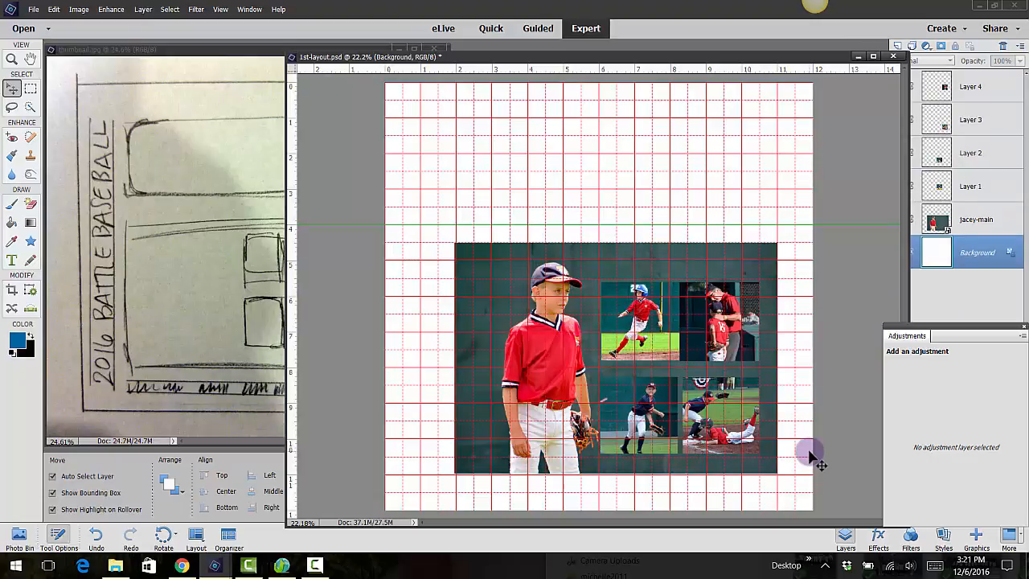
Hide the grid and close the floating Adjustments panel
click(221, 10)
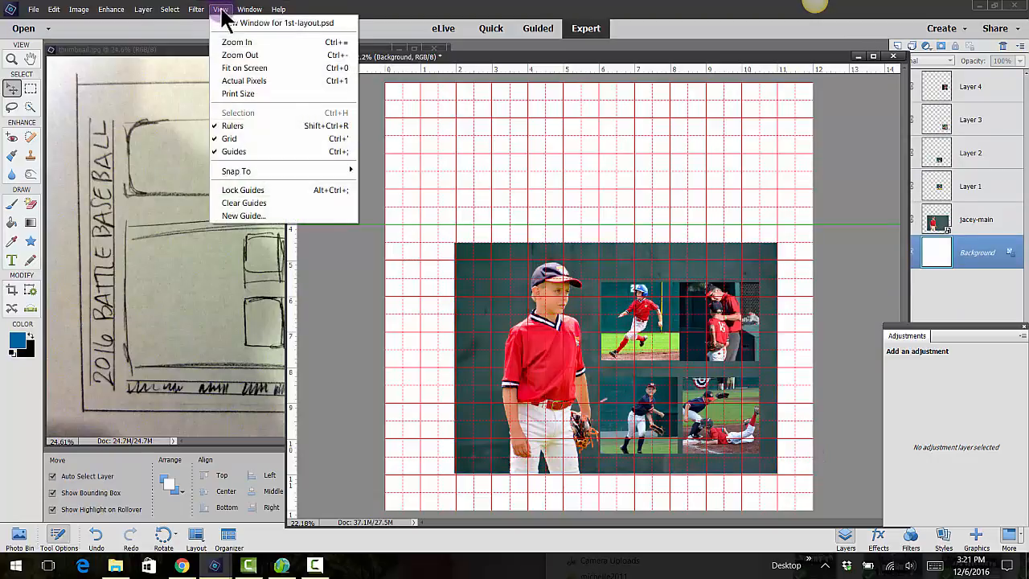
click(229, 137)
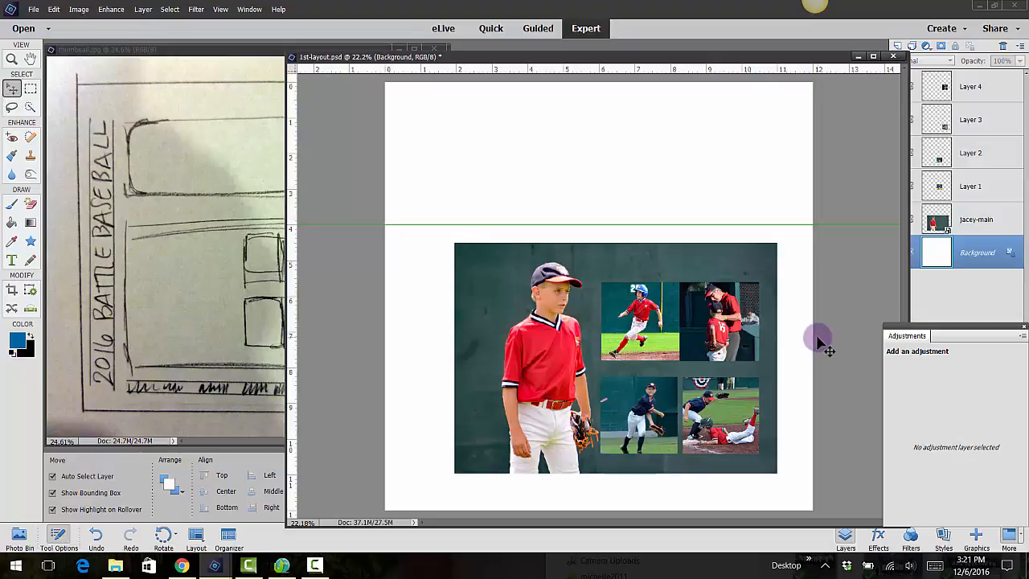
click(735, 344)
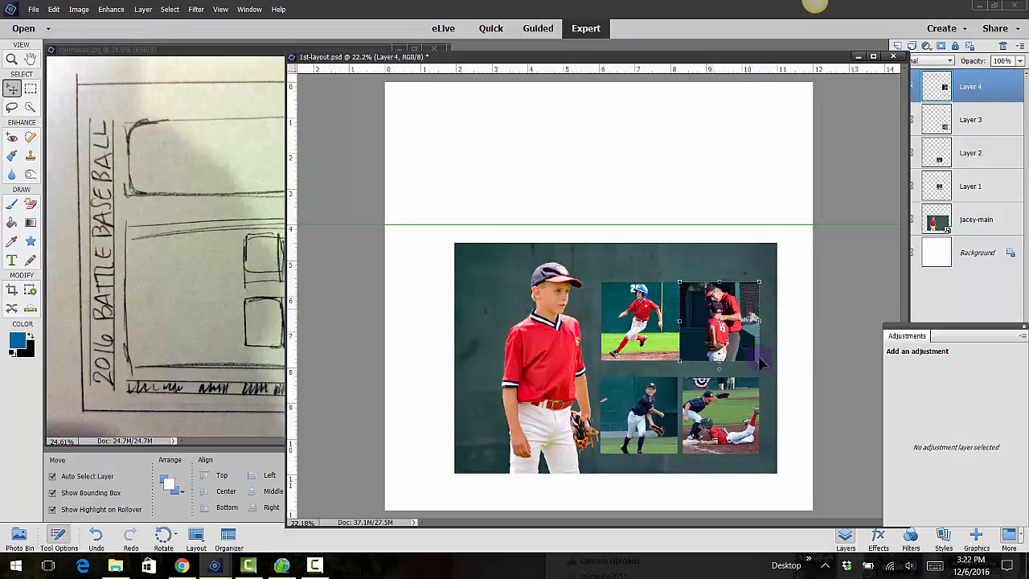
drag(914, 342, 734, 506)
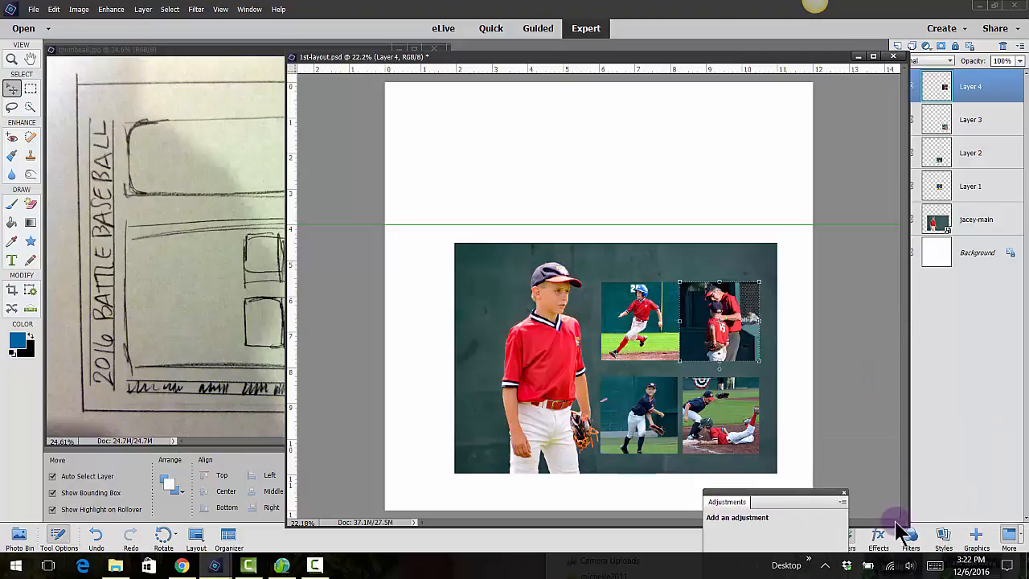
click(842, 494)
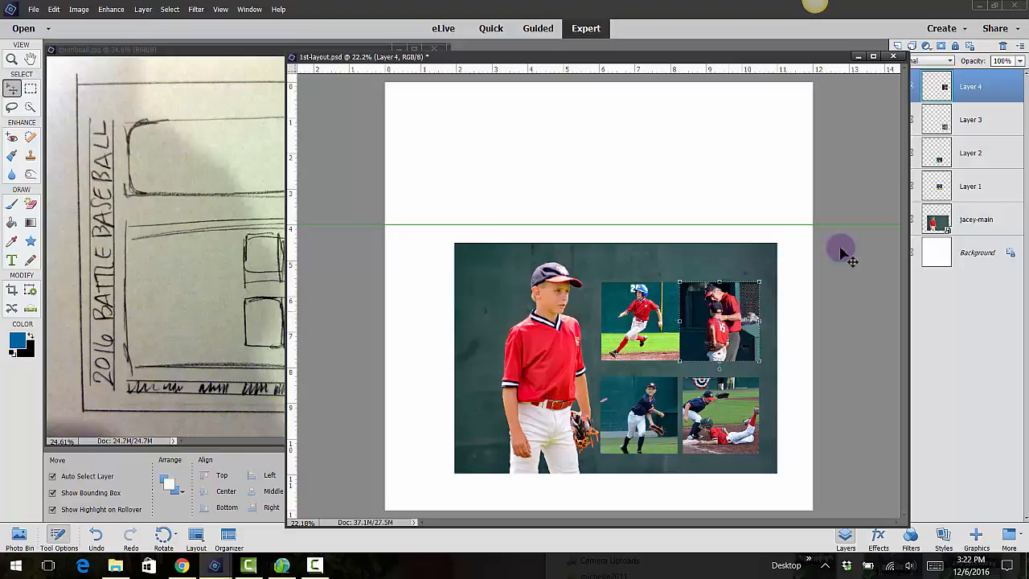
Add a white (ffffff) stroke to the coach photo through its layer style settings
click(147, 11)
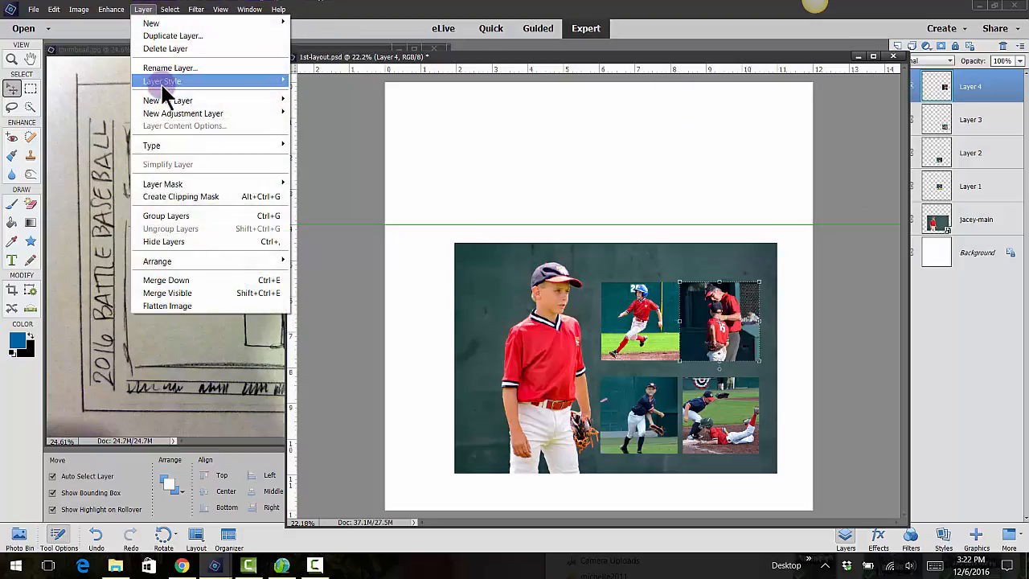
mouse_move(160, 81)
click(76, 81)
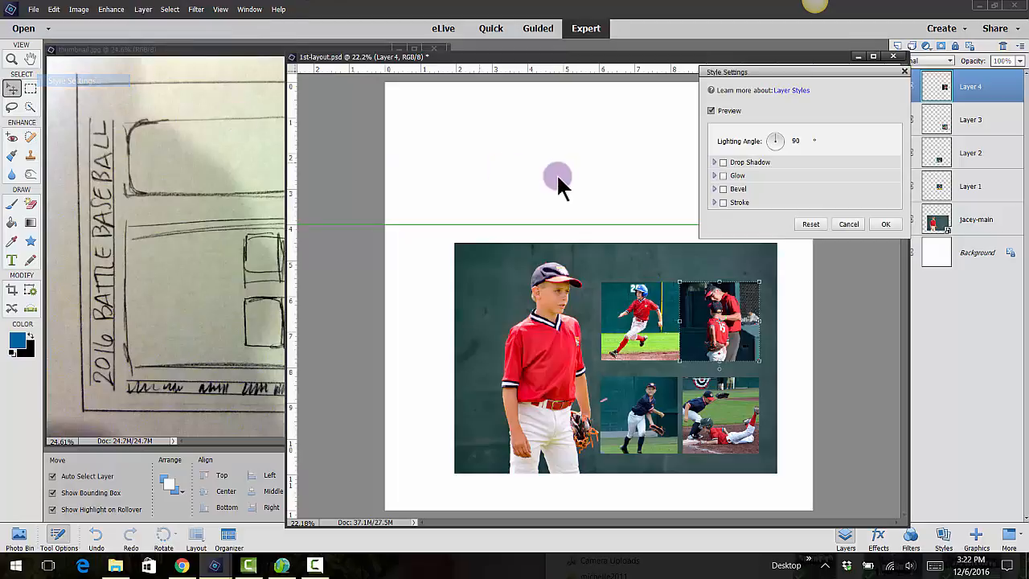
drag(863, 73, 486, 108)
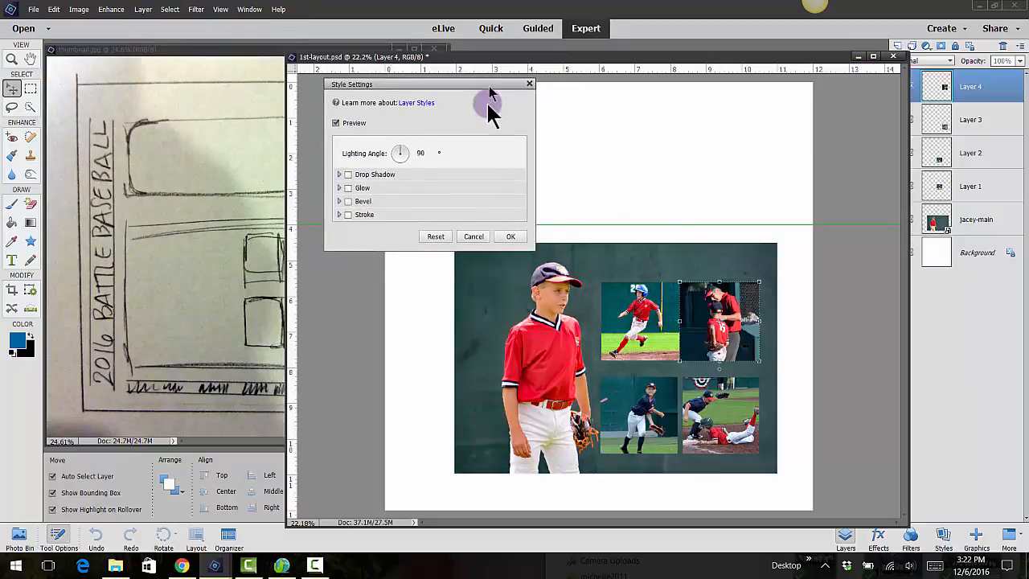
click(347, 238)
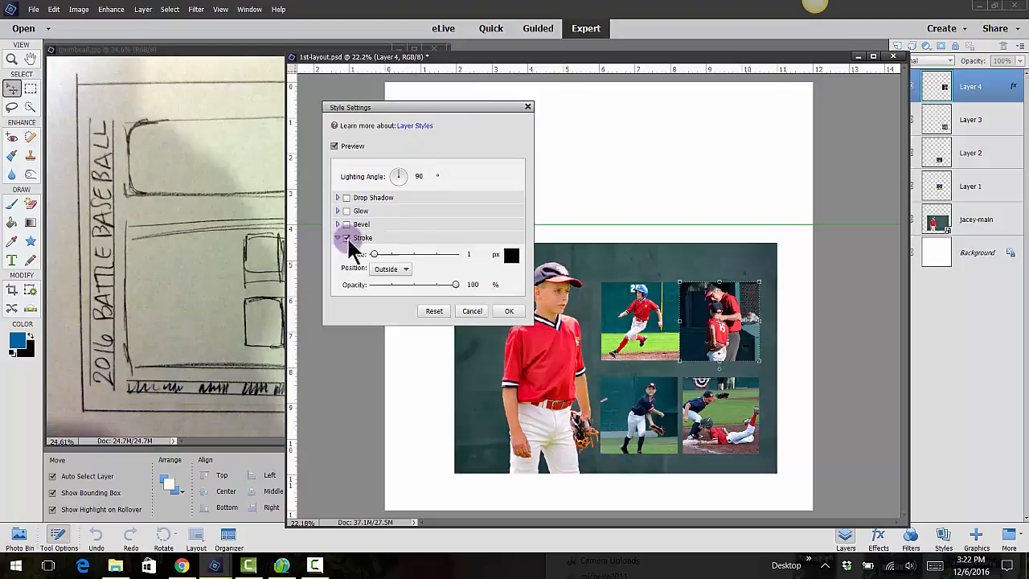
click(511, 255)
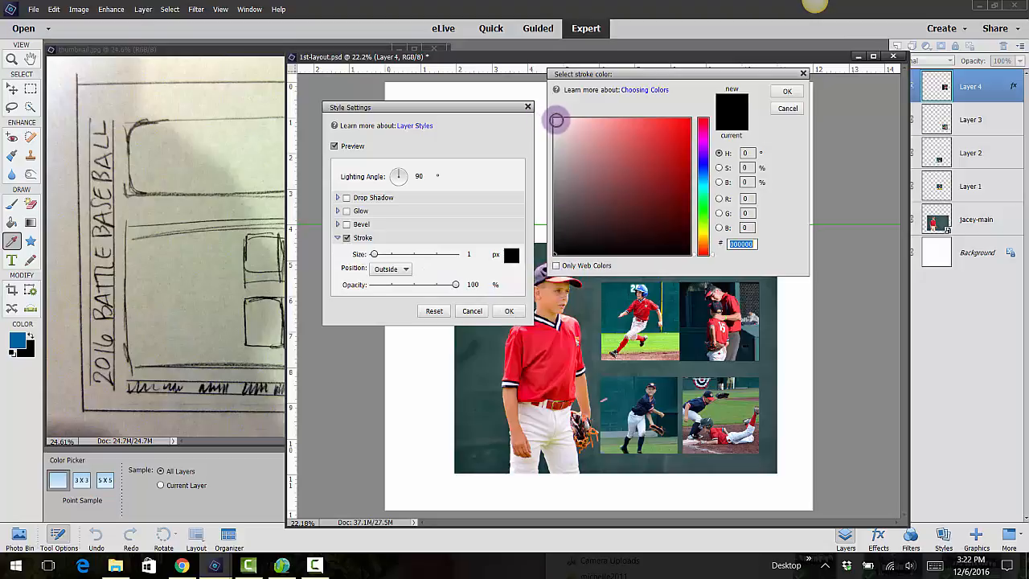
click(539, 92)
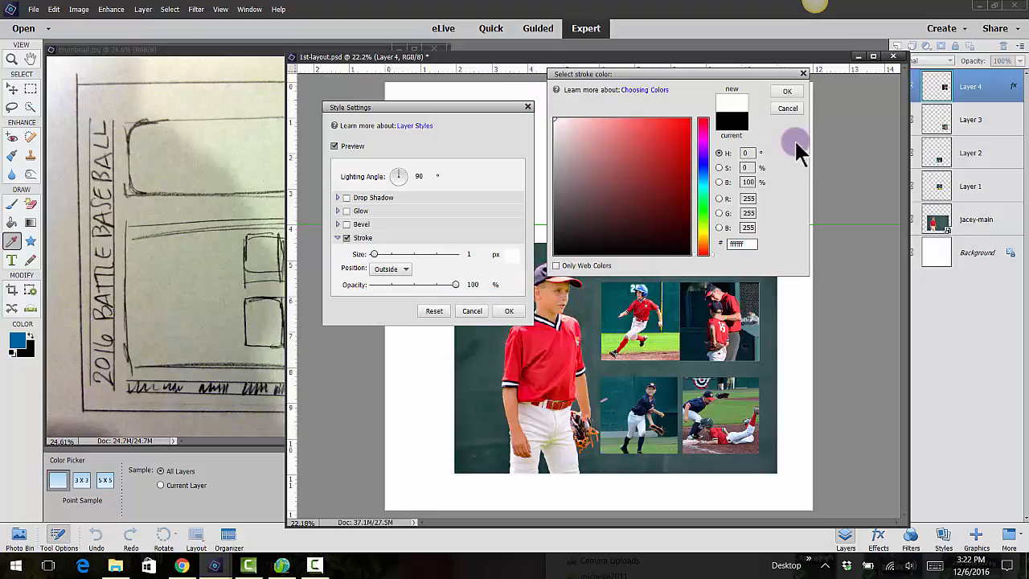
click(786, 91)
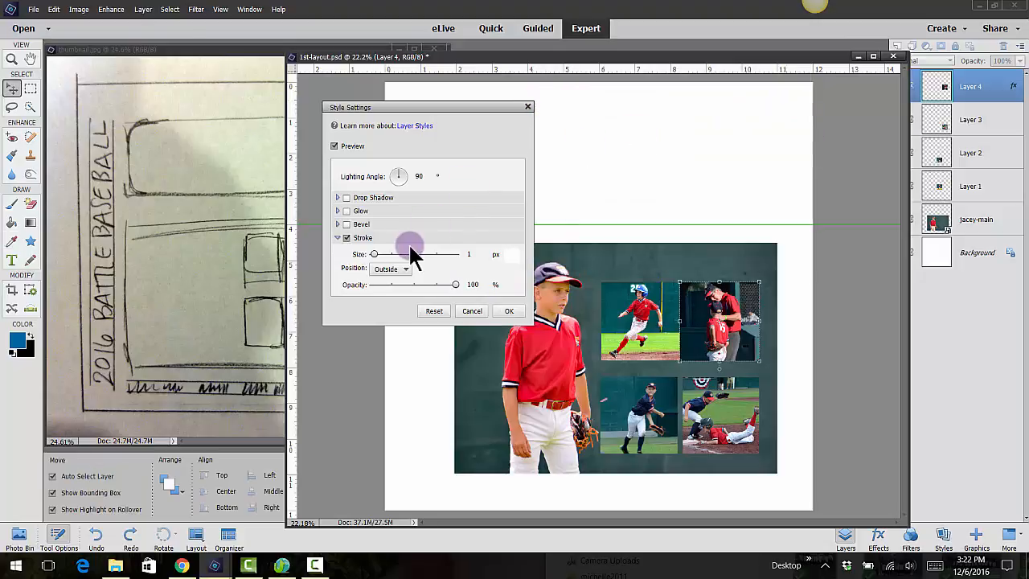
Set the coach photo's stroke size to 5 px, apply the style and inspect the border up close
click(466, 255)
text(3)
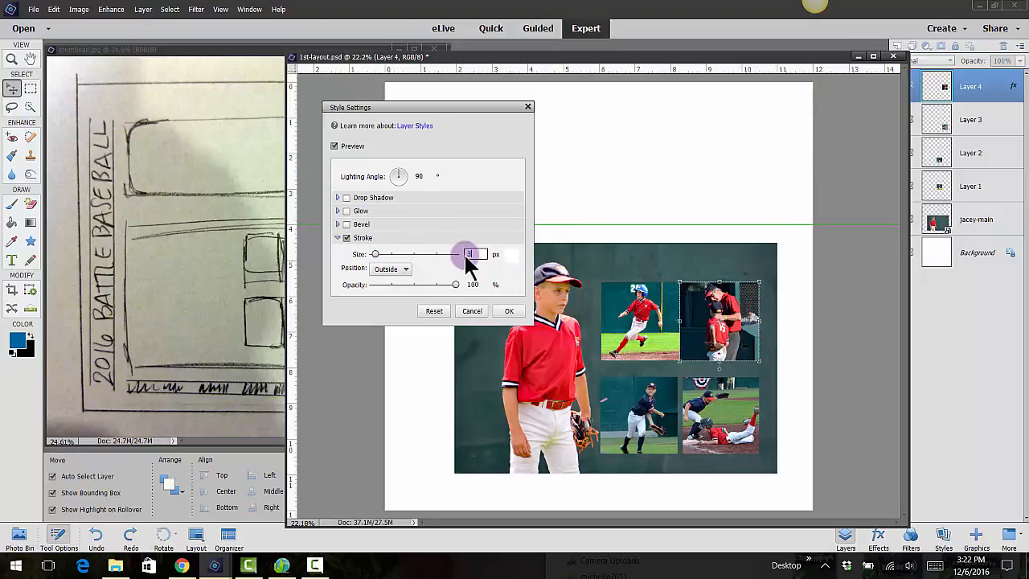
drag(472, 255, 460, 255)
text(5)
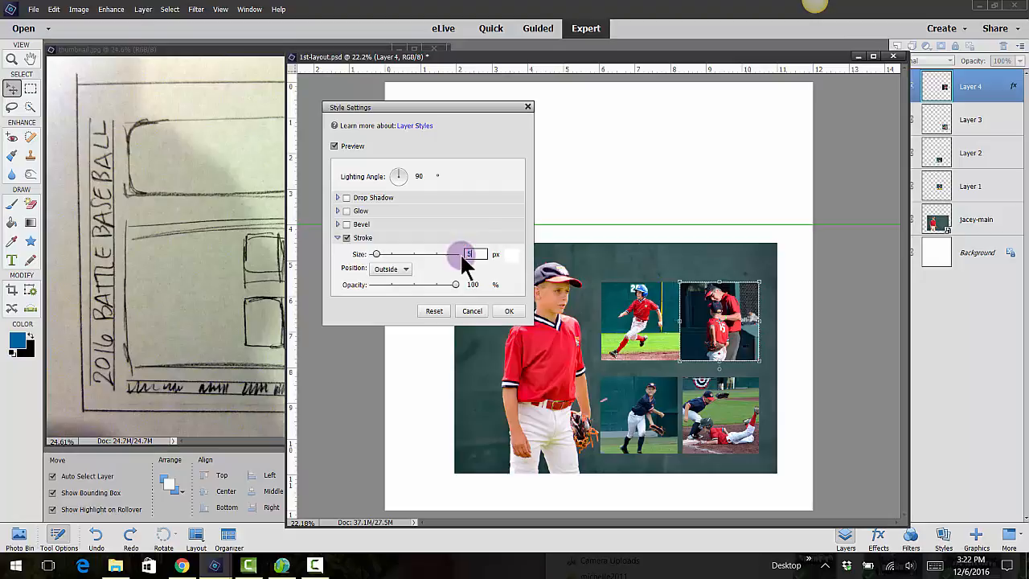
click(508, 311)
scroll(829, 409, up, 2)
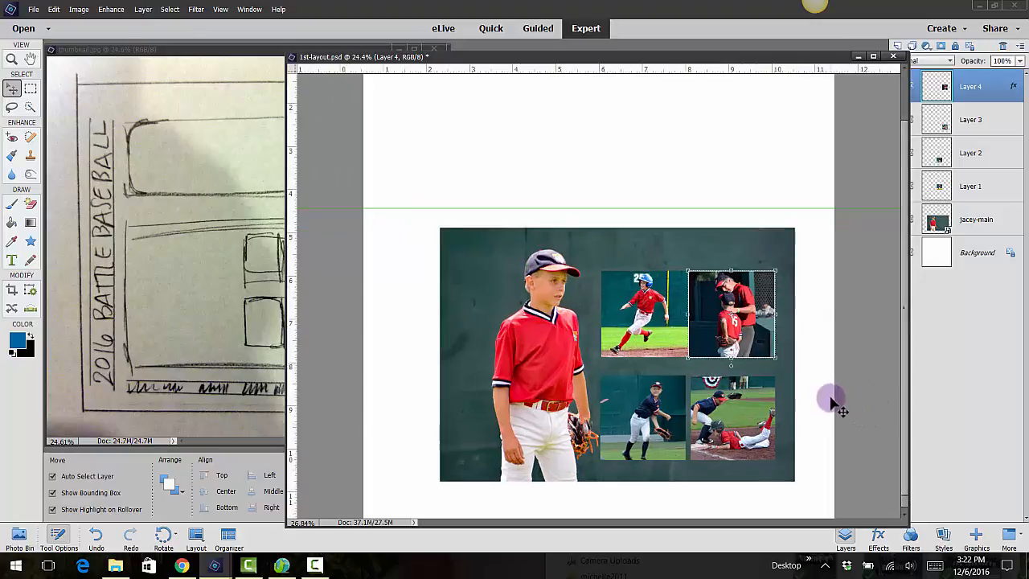
click(859, 313)
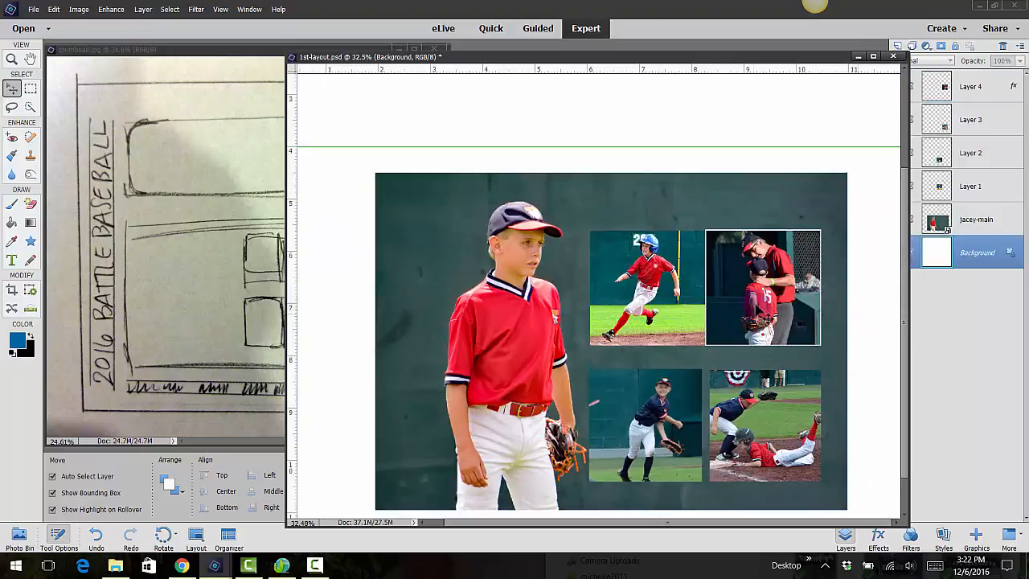
Copy the coach photo's layer style and paste it onto the three other action photo layers, Layer 3, Layer 2 and Layer 1
click(791, 315)
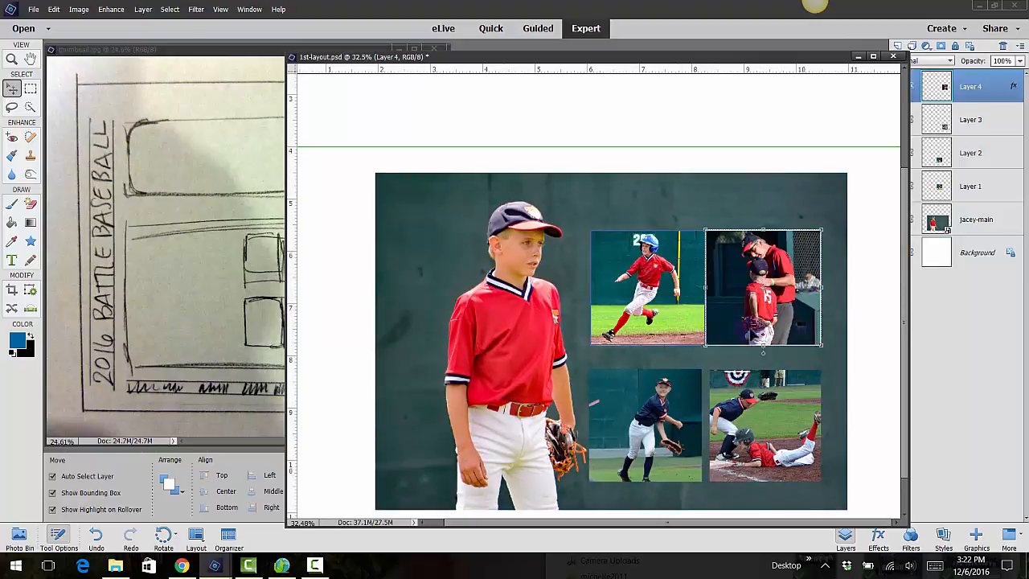
right_click(995, 87)
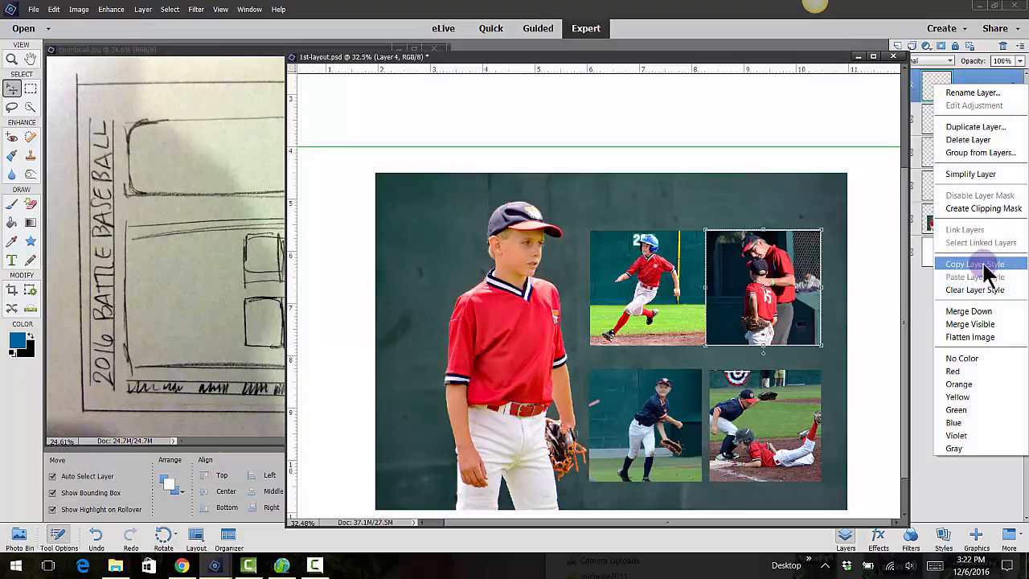
click(983, 265)
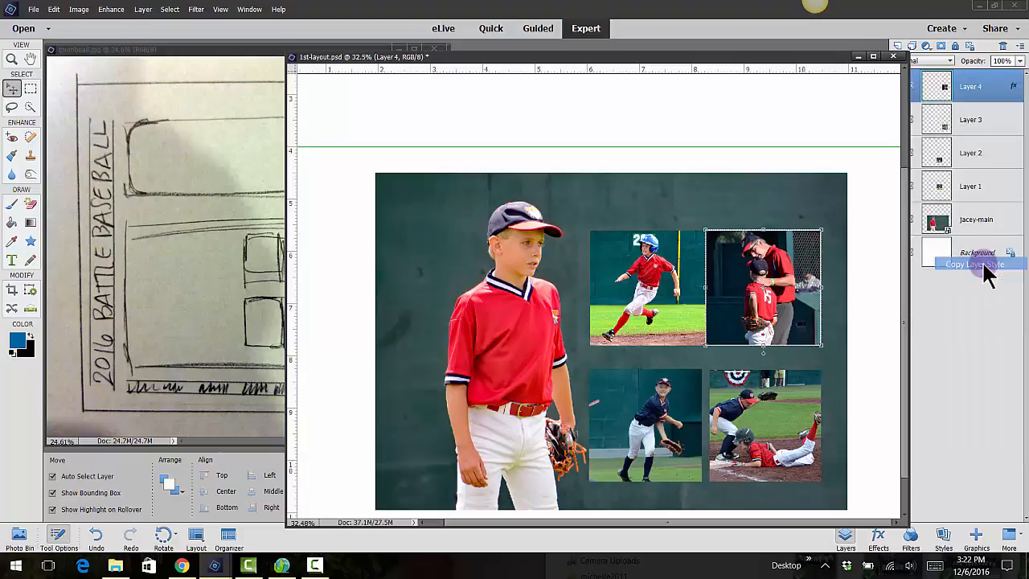
click(991, 120)
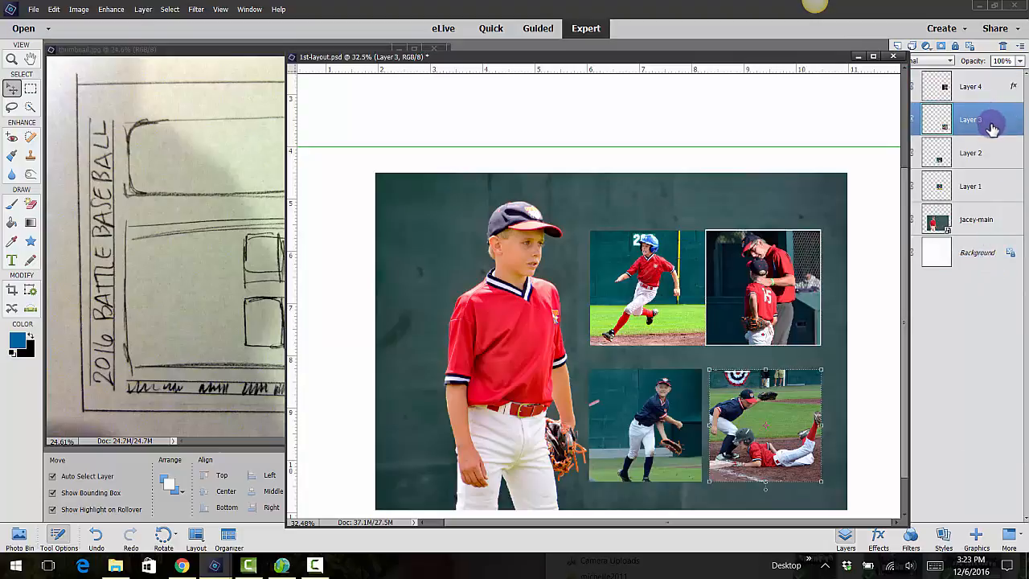
shift+click(996, 187)
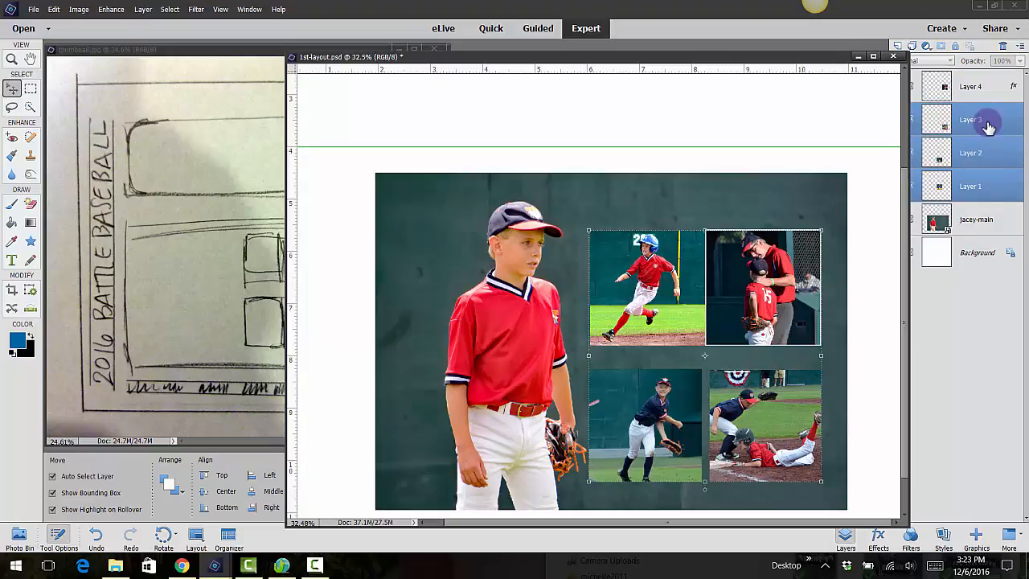
right_click(991, 121)
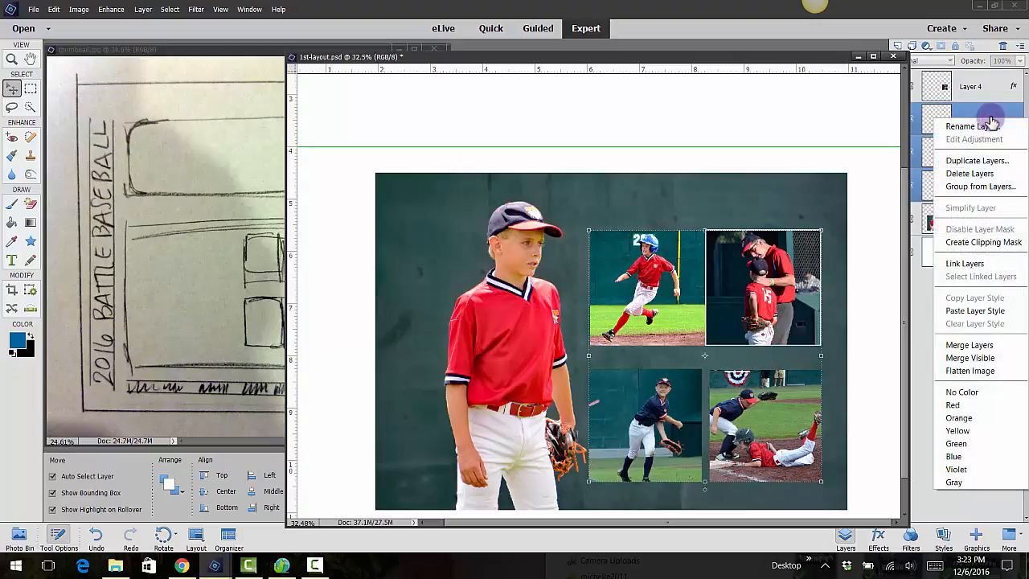
click(973, 310)
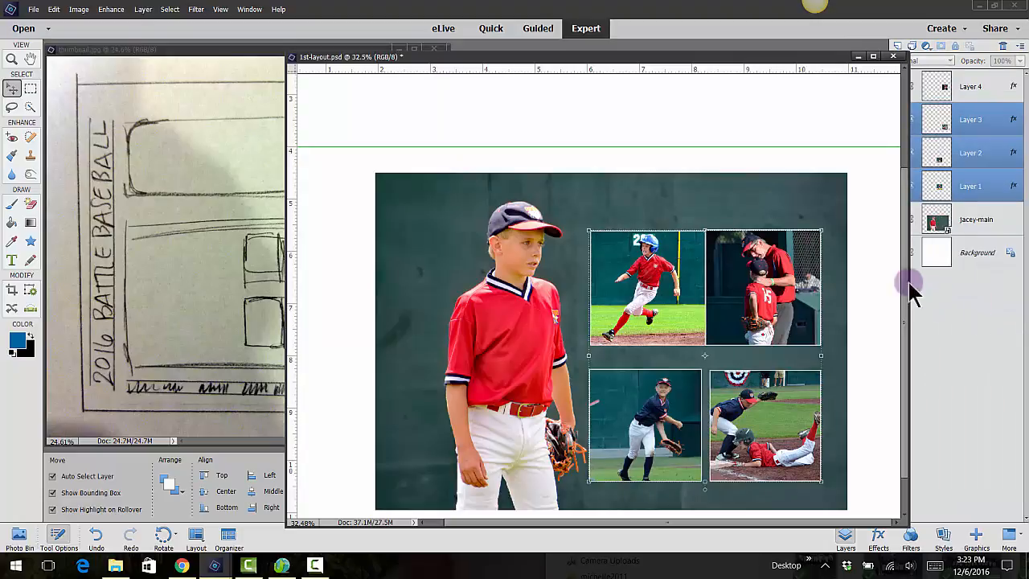
click(870, 299)
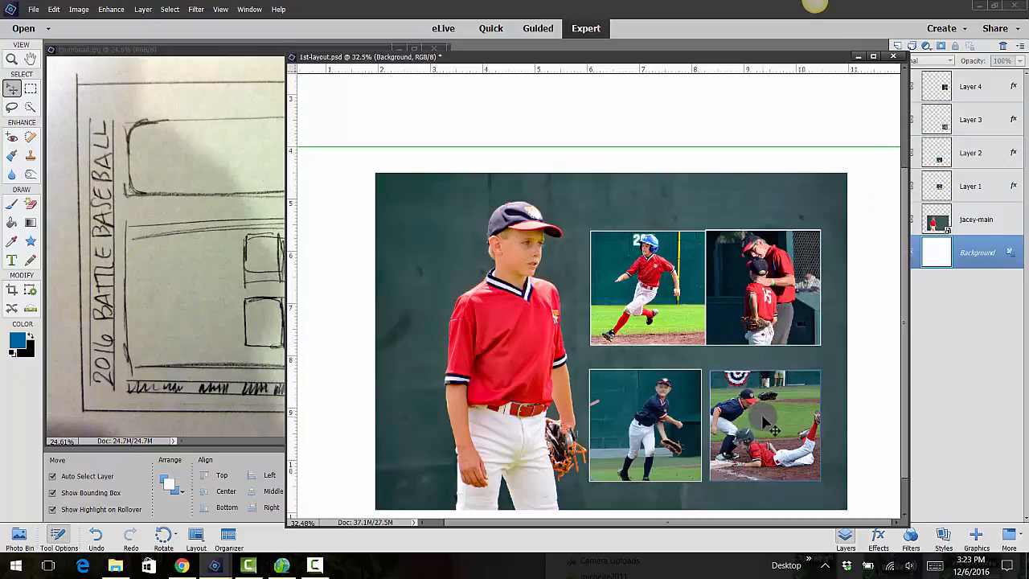
Move the sliding photo up closer to the coach photo, and scale the coach photo down slightly to match its width
mouse_move(762, 414)
mouse_down()
mouse_move(763, 291)
mouse_move(763, 410)
mouse_move(761, 399)
mouse_up()
click(734, 339)
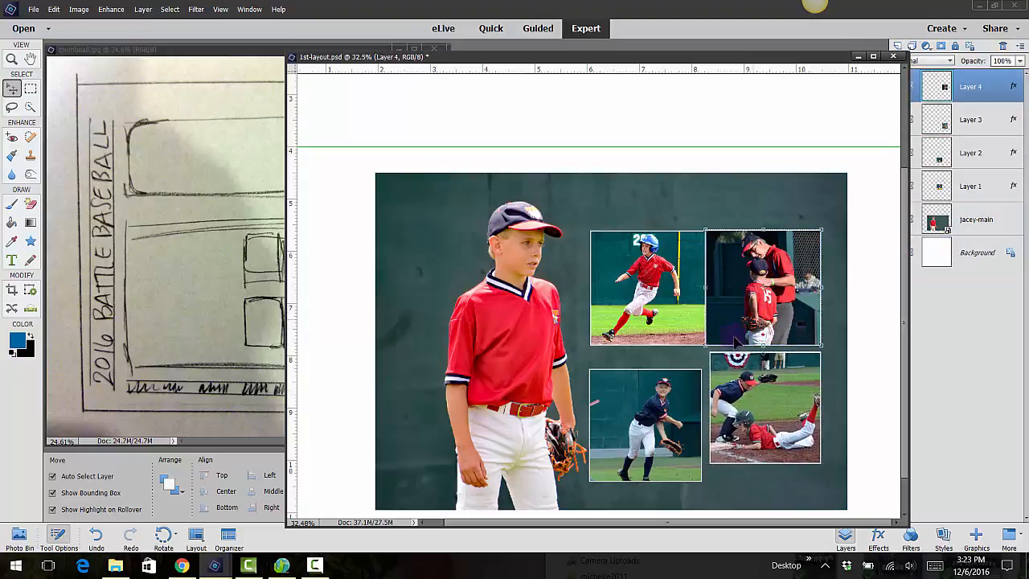
drag(704, 345, 708, 341)
click(784, 347)
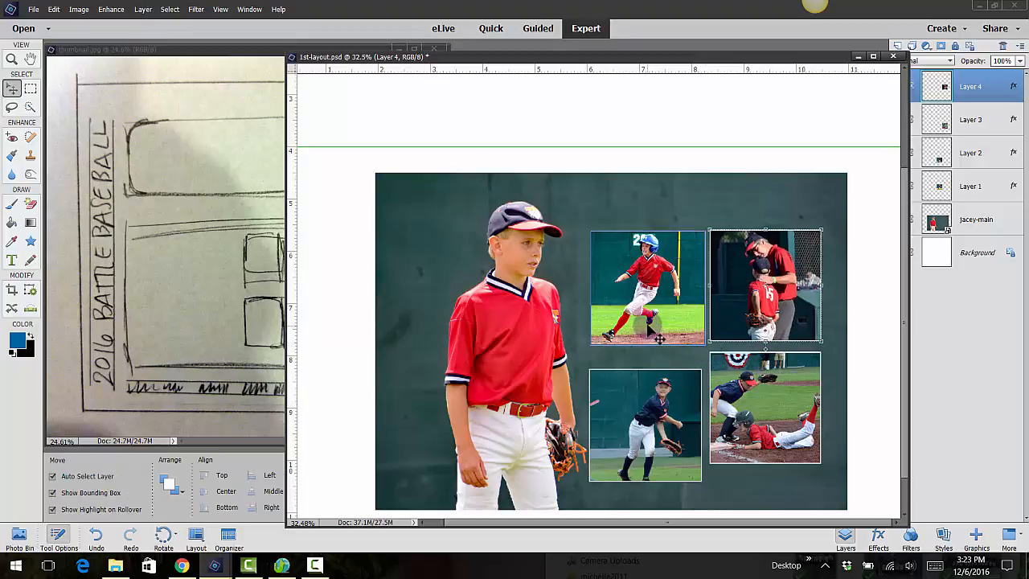
Scale the running and throwing photos together proportionally to 96.82%, keeping their upper-left corner in place
click(663, 321)
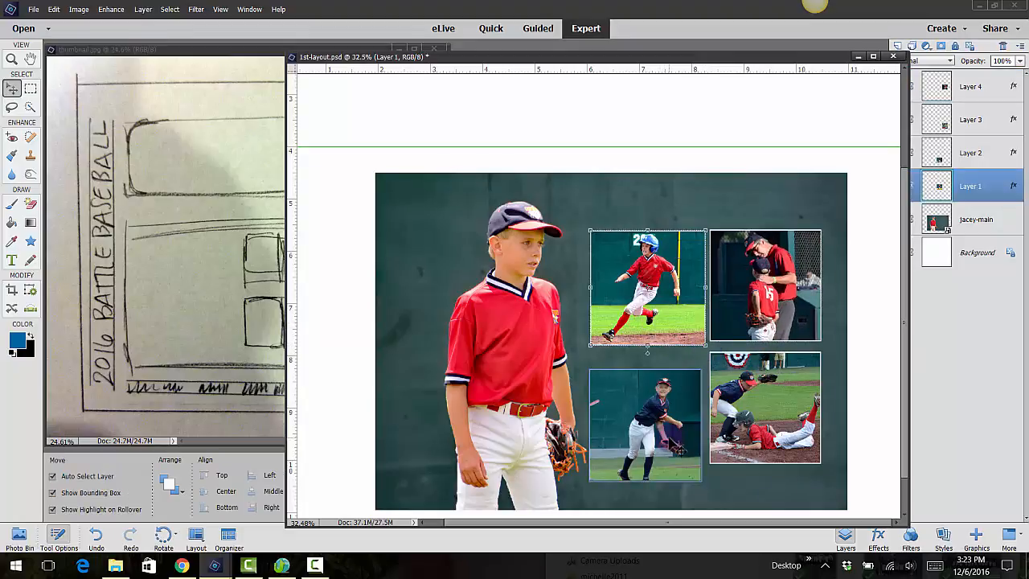
shift+click(661, 435)
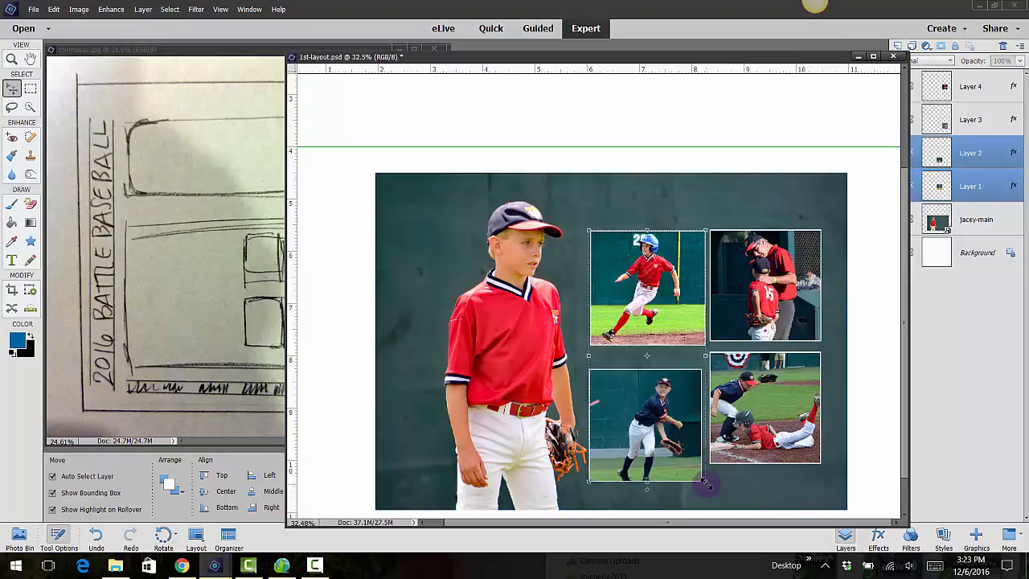
drag(707, 484, 702, 475)
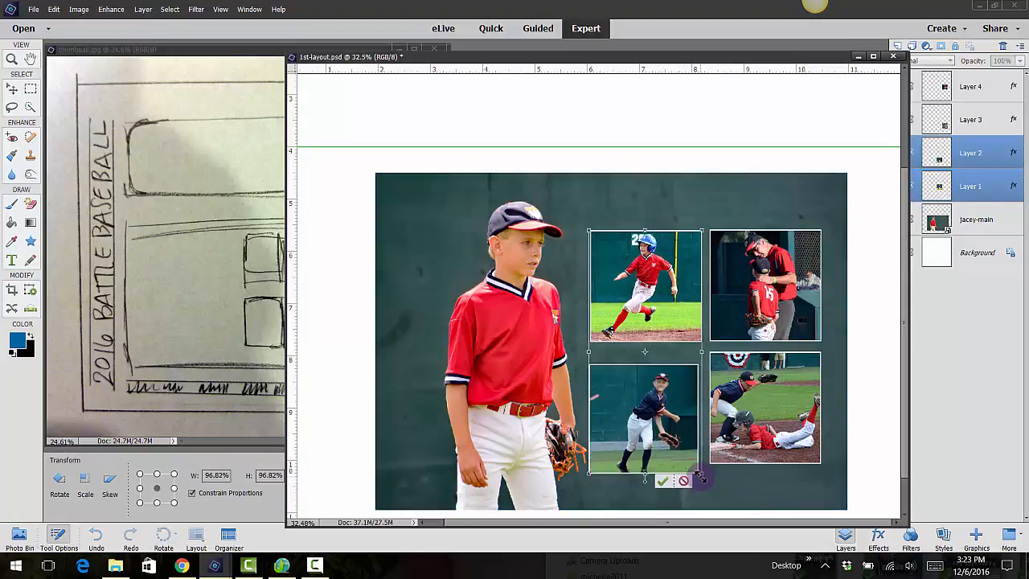
click(660, 480)
click(871, 376)
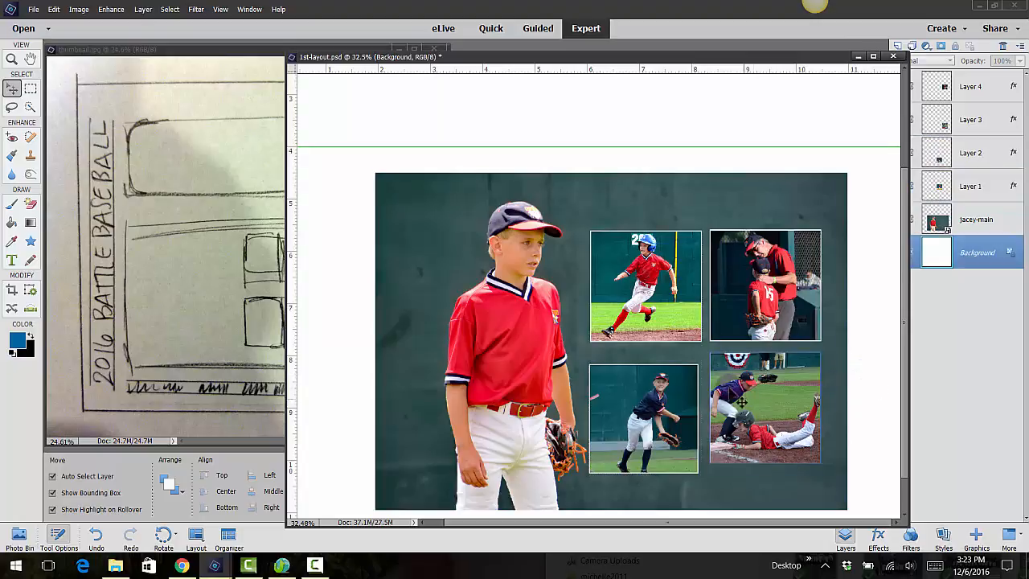
Align the throwing photo under the running photo, shrink the sliding photo slightly to even the gaps, and check the whole page
drag(677, 400, 679, 394)
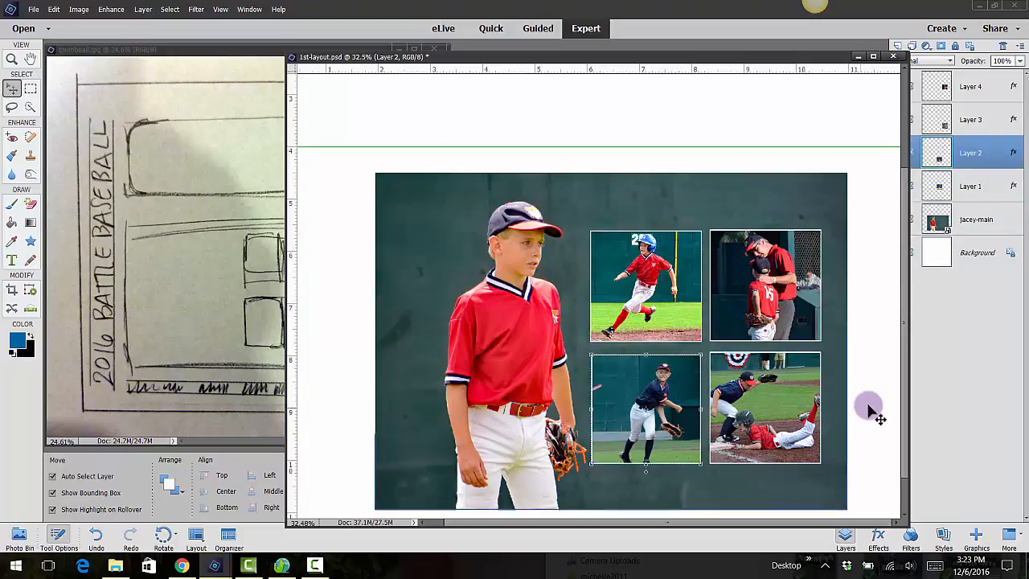
click(748, 400)
drag(707, 352, 711, 354)
click(785, 470)
click(867, 423)
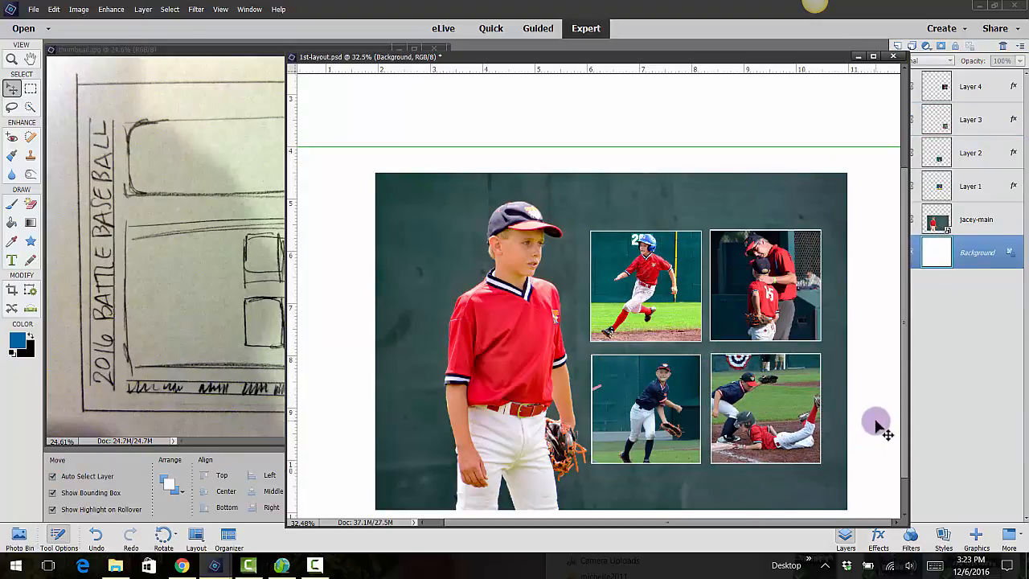
scroll(876, 426, down, 4)
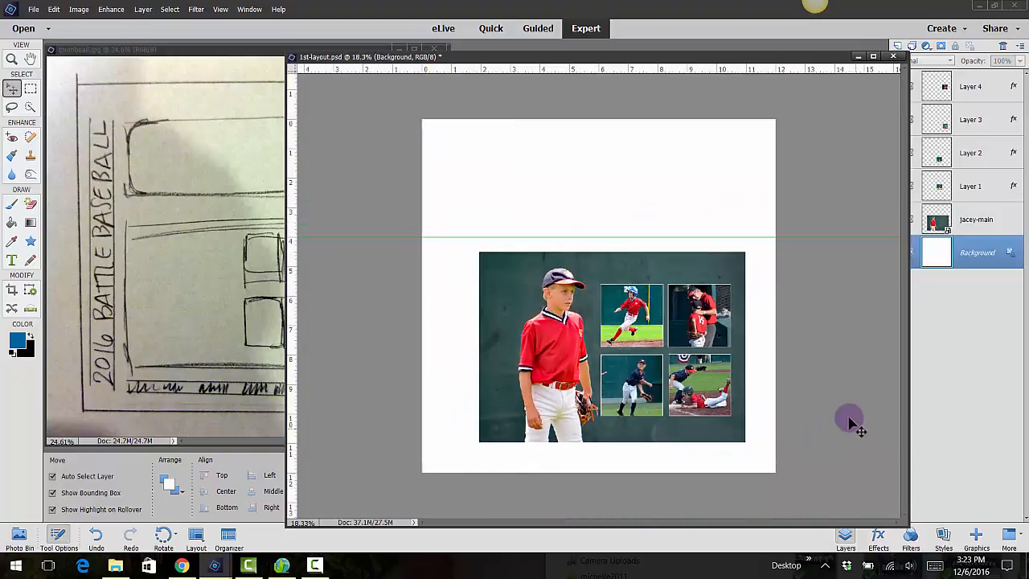
click(619, 416)
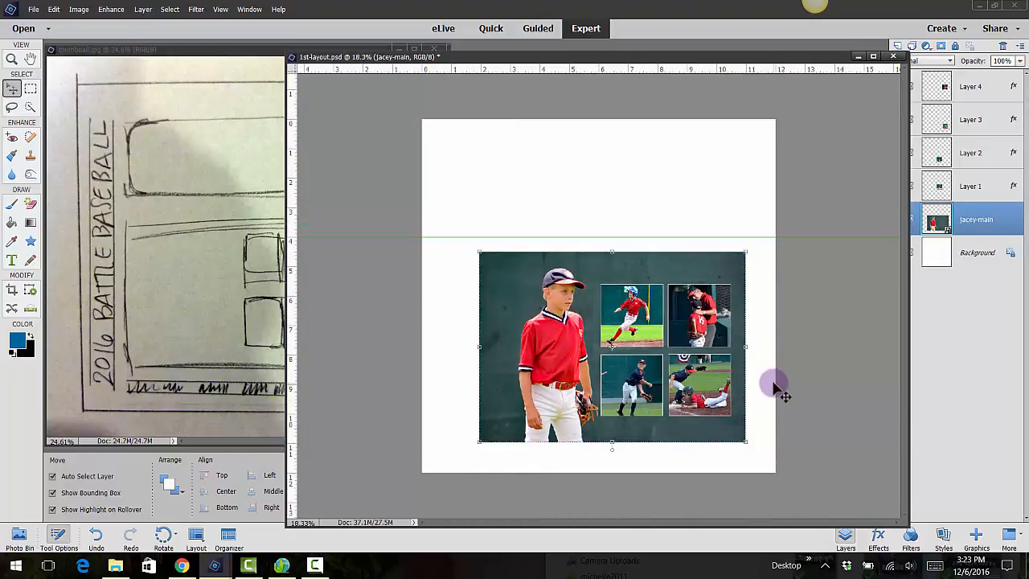
click(771, 386)
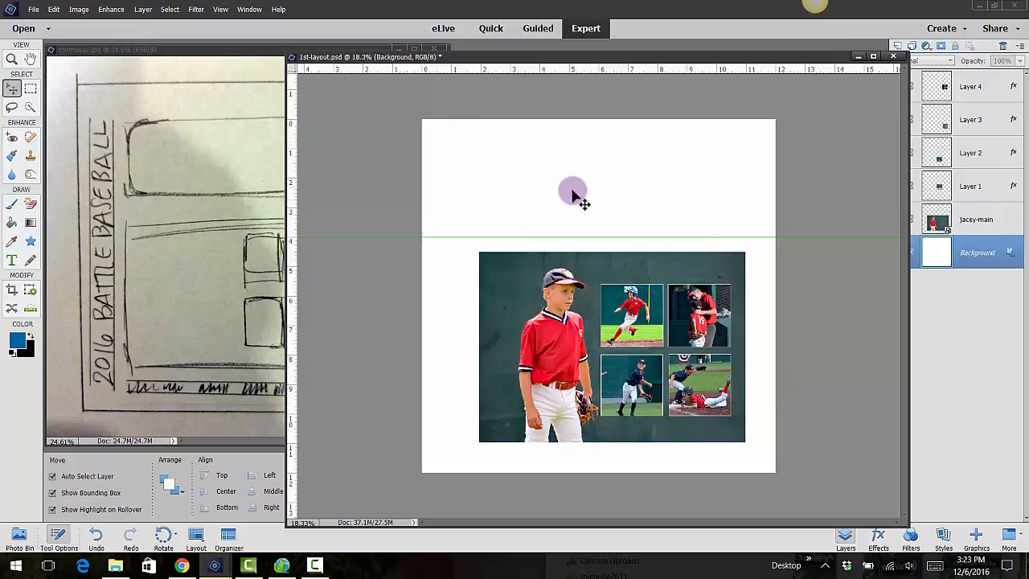
Make the coach photo's layer active in the layout and open the team14 photo
click(982, 89)
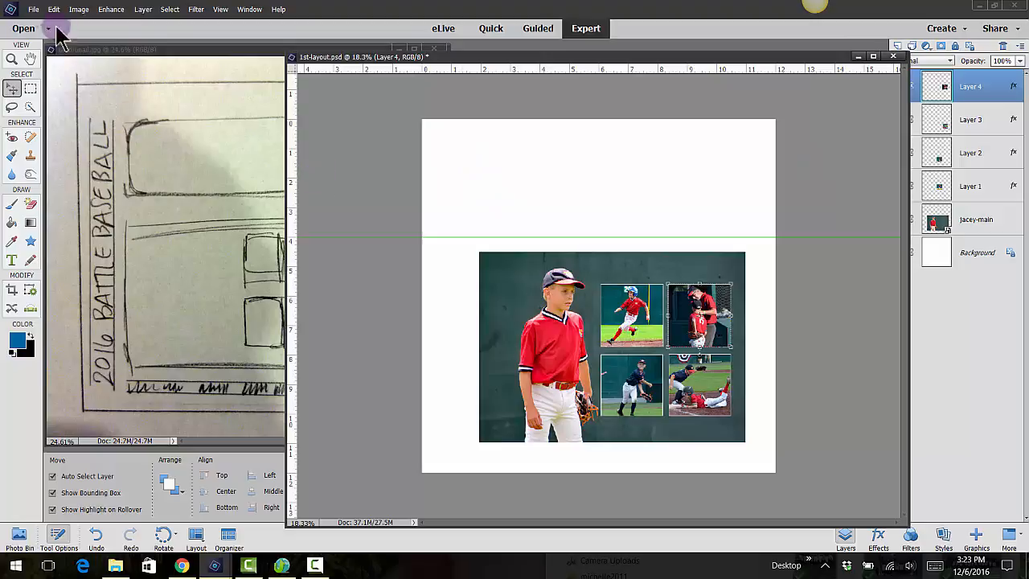
click(32, 10)
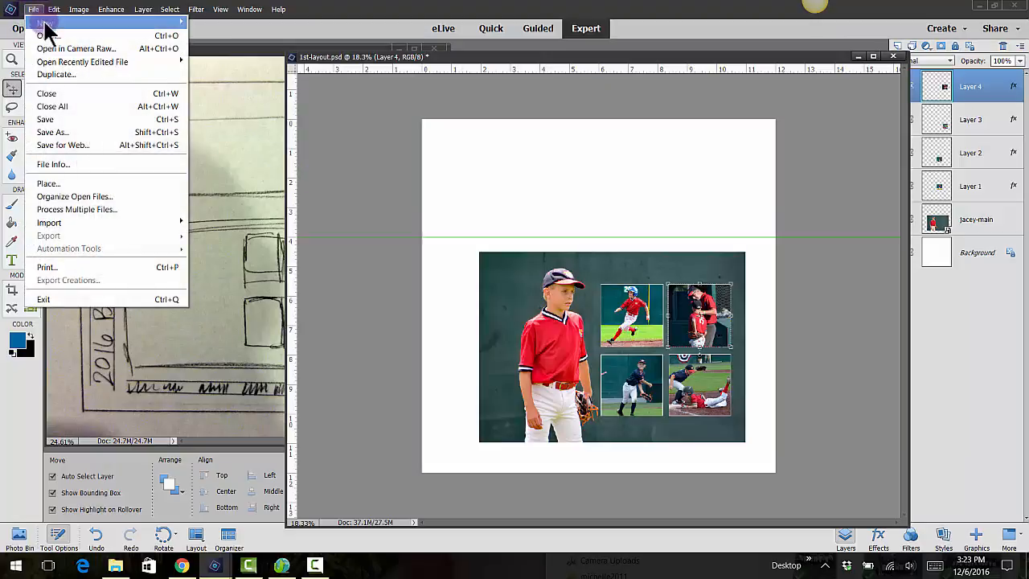
click(50, 37)
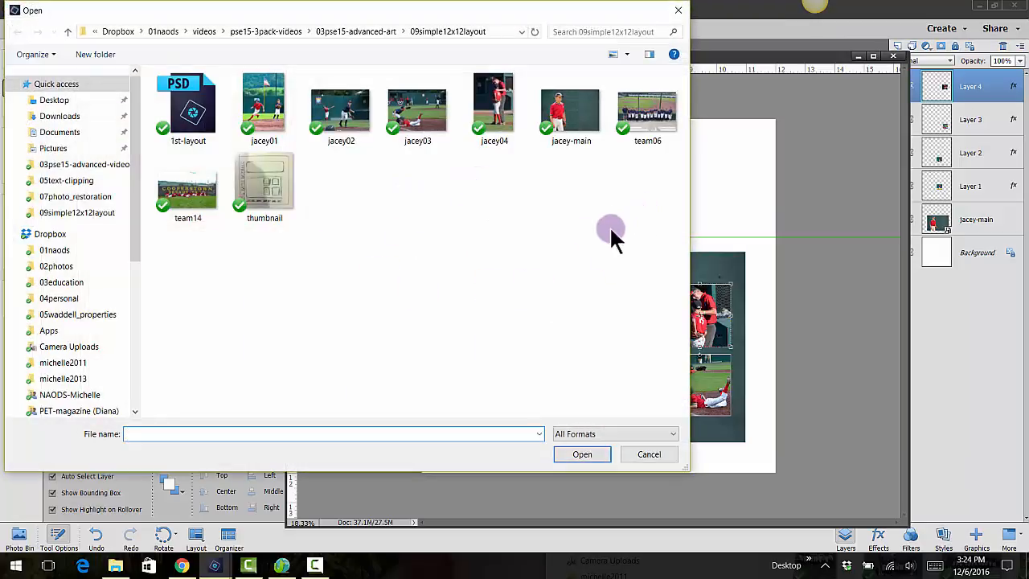
click(205, 214)
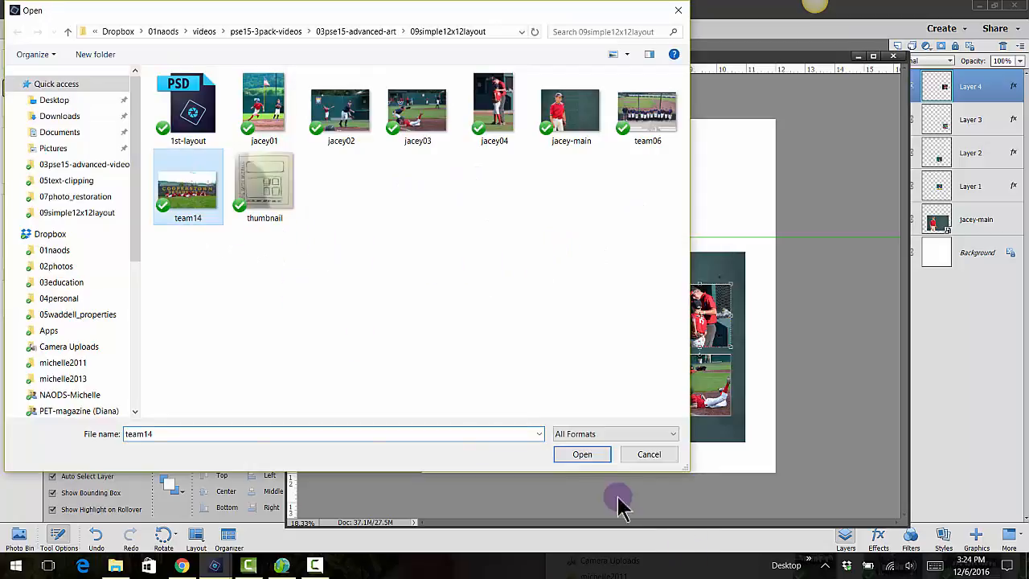
click(581, 456)
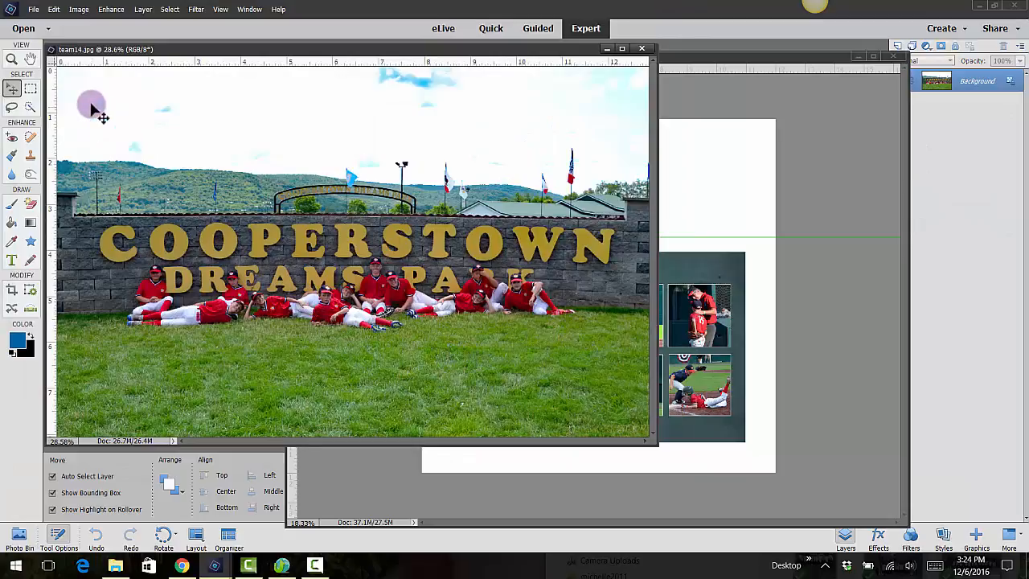
Select the Cooperstown sign and team with a rectangular marquee about 11.75 by 4.11 in, and smooth the selection to round its corners
click(30, 90)
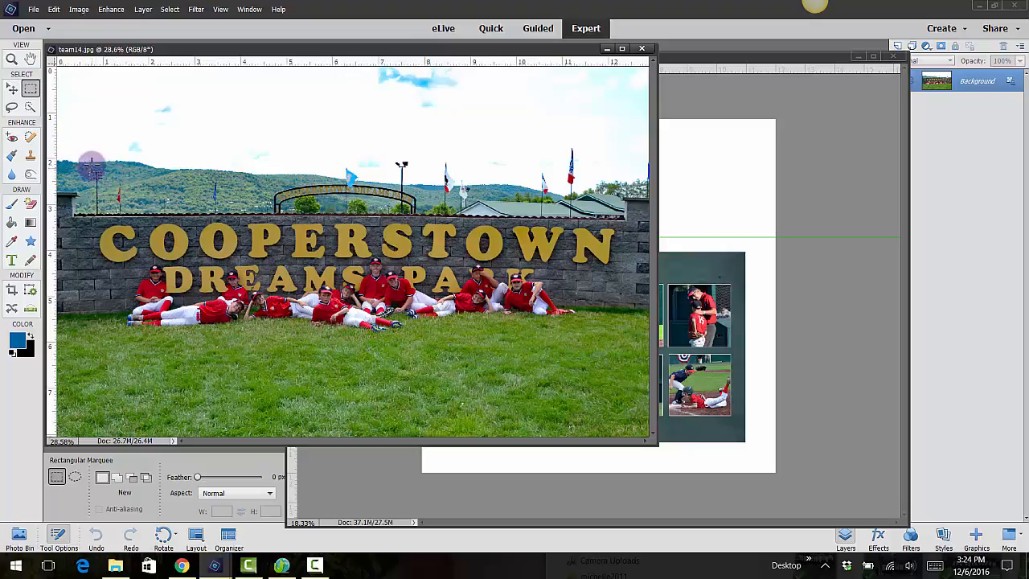
drag(92, 165, 632, 353)
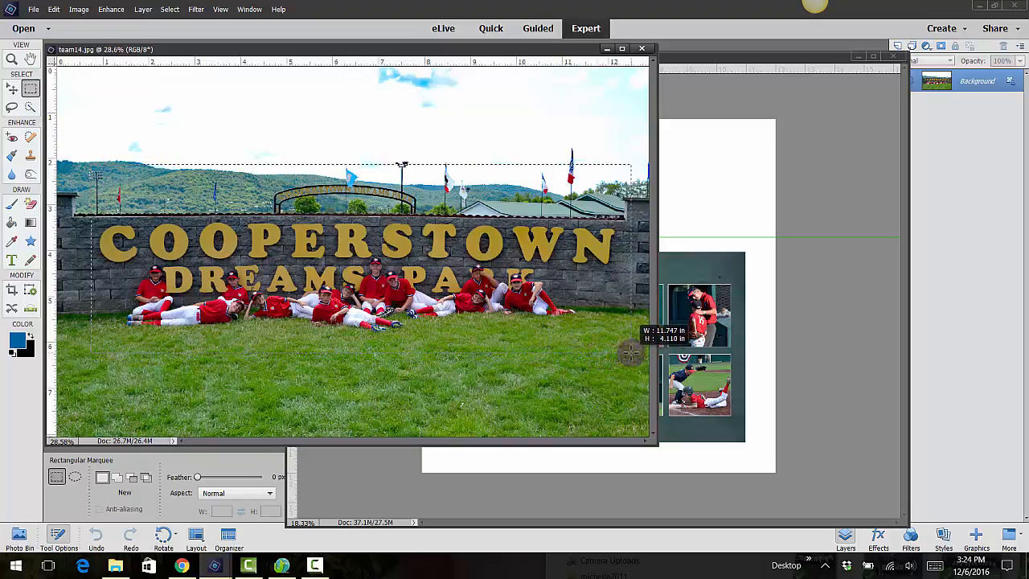
click(169, 10)
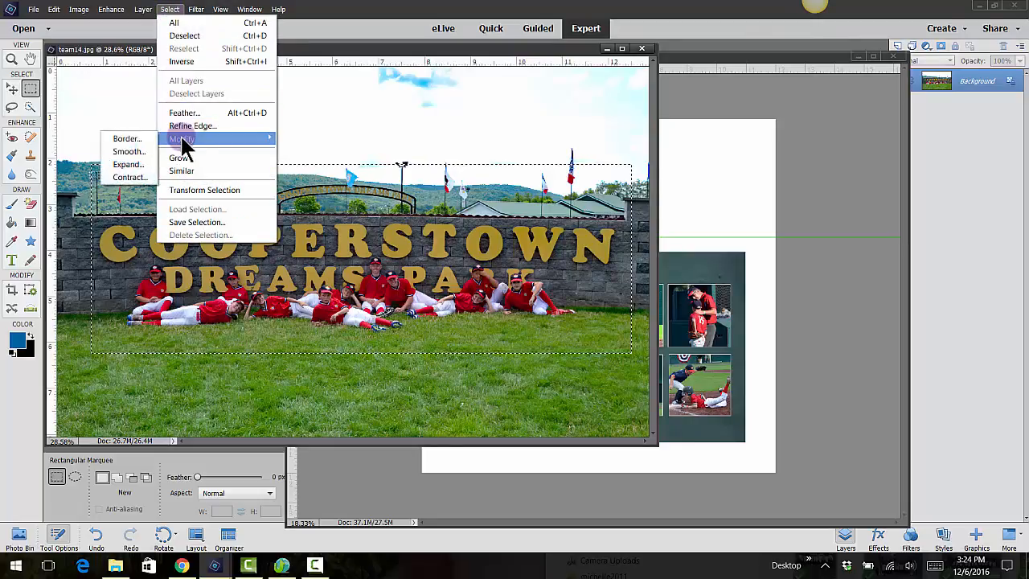
click(127, 139)
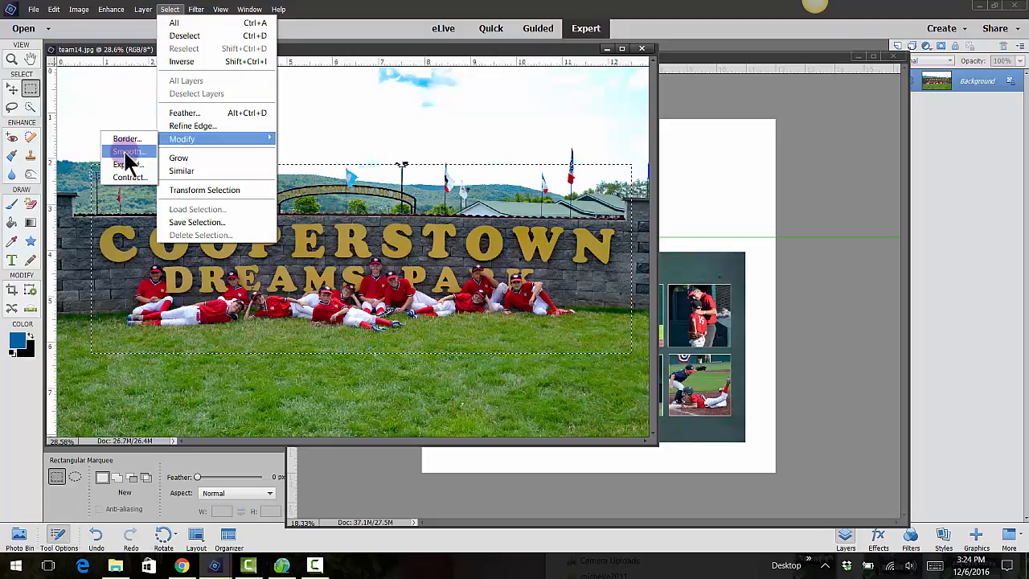
click(127, 153)
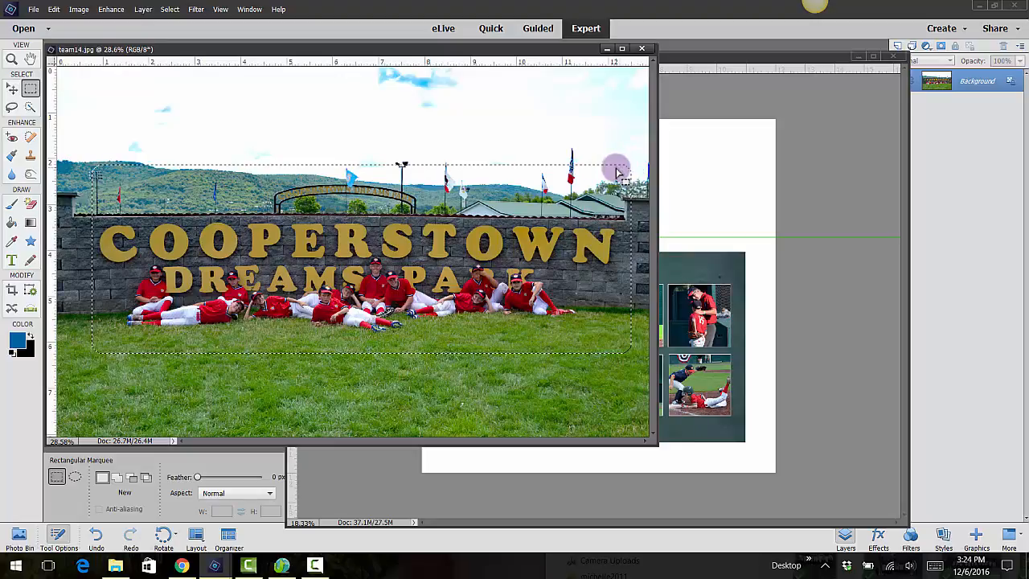
Move the selected team picture into 1st-layout.psd, scale it proportionally to 84.20%, and place it above the main photo with its lower edge on the guide
click(12, 88)
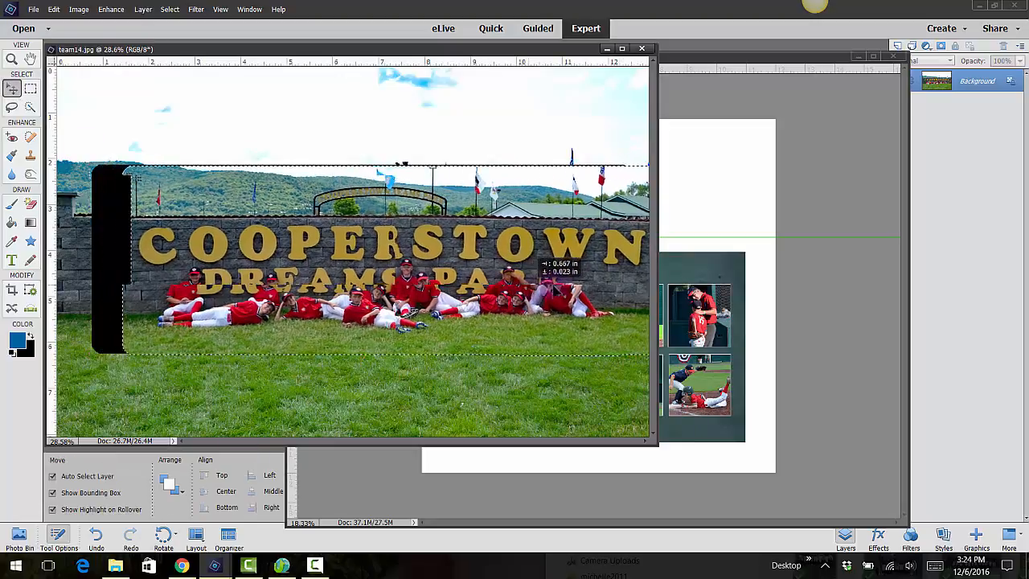
drag(541, 263, 680, 227)
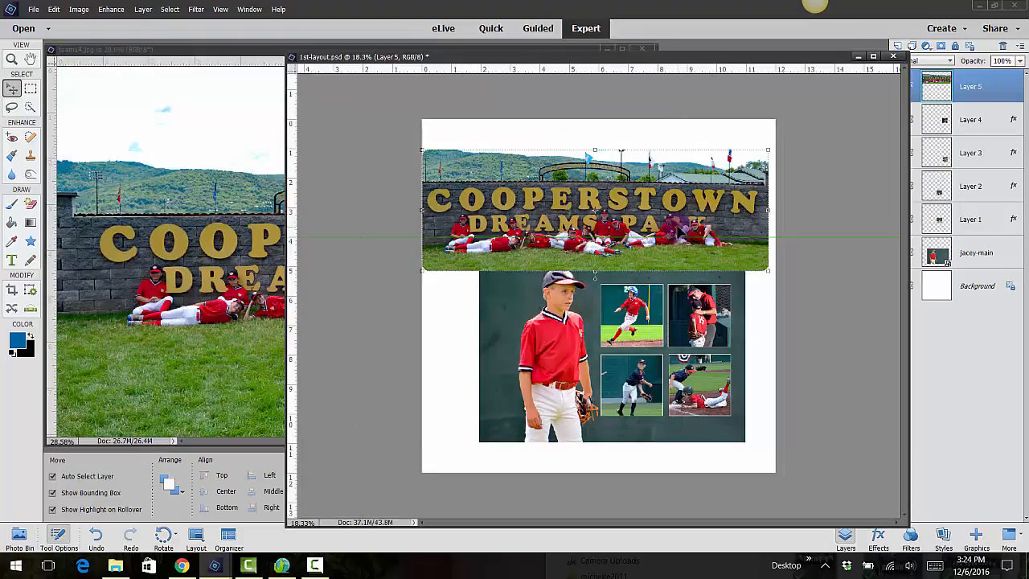
drag(767, 150, 691, 160)
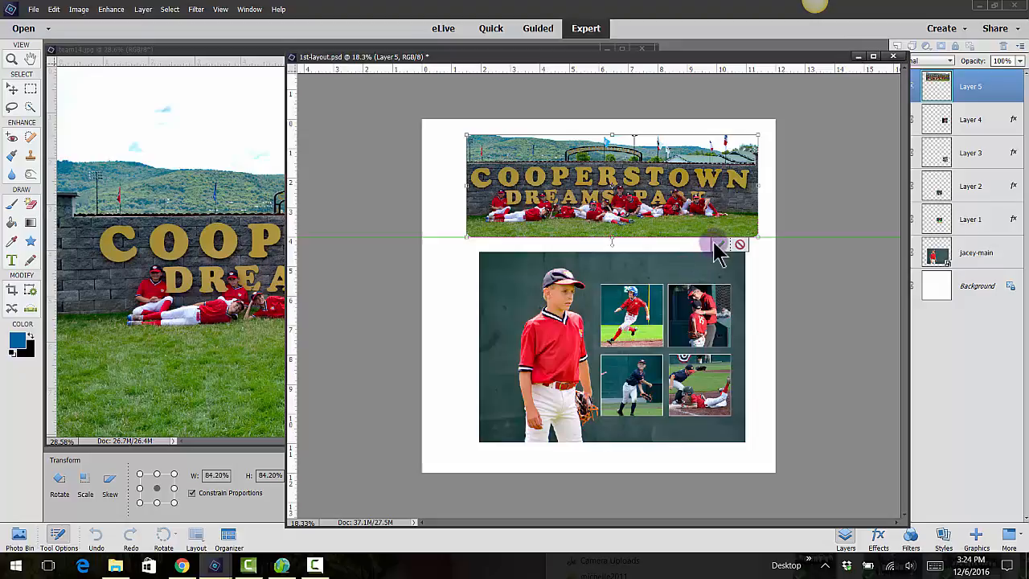
click(719, 245)
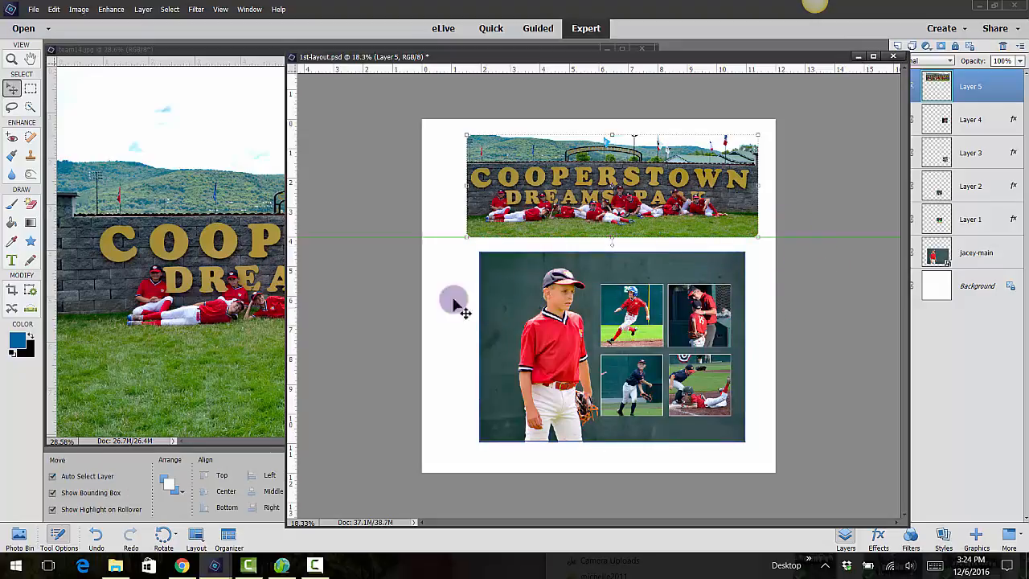
Close the team14 photo and open the team06 photo from the 09simple12x12layout folder
click(229, 287)
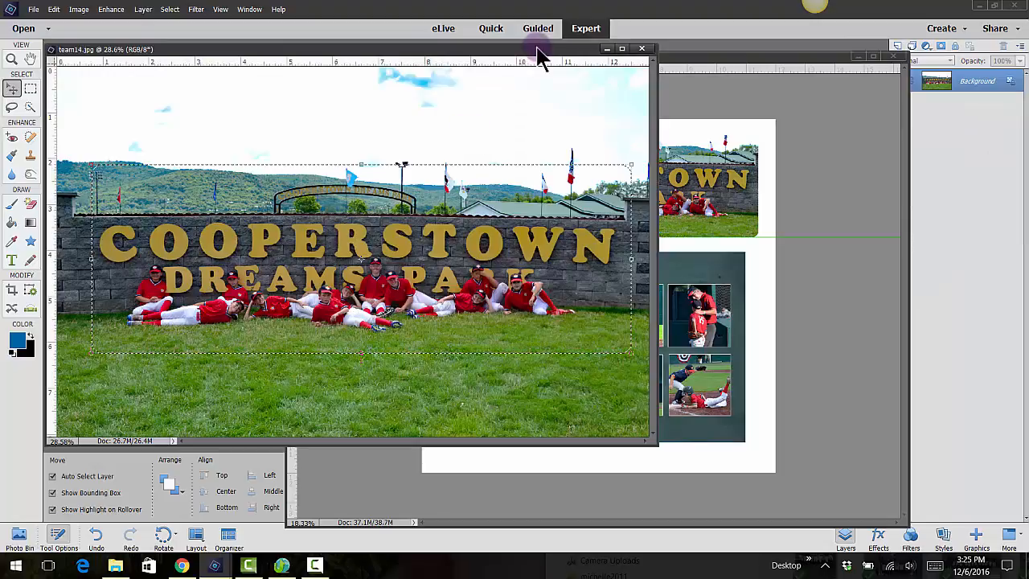
click(643, 50)
click(34, 10)
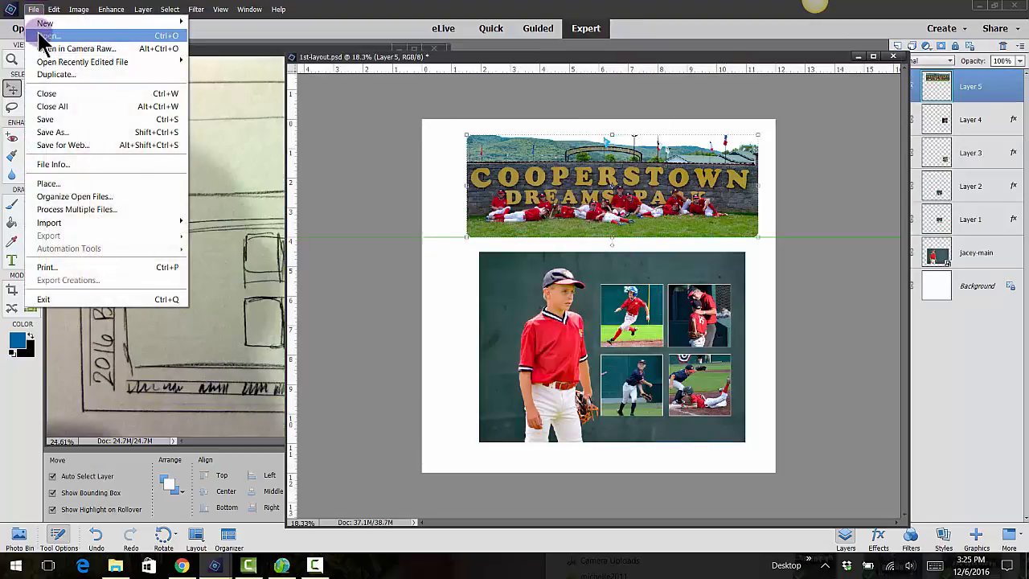
click(44, 37)
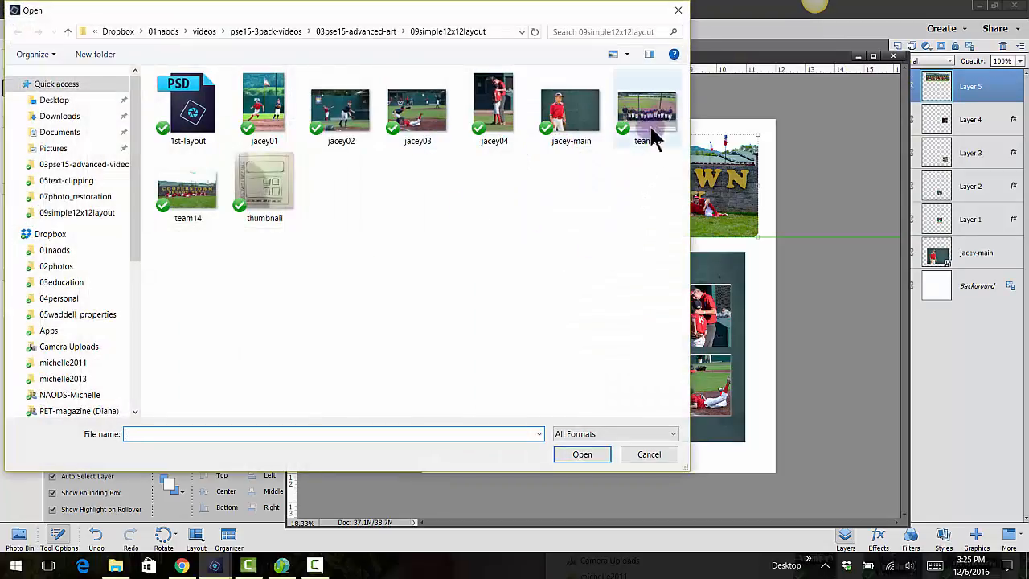
click(648, 129)
click(580, 454)
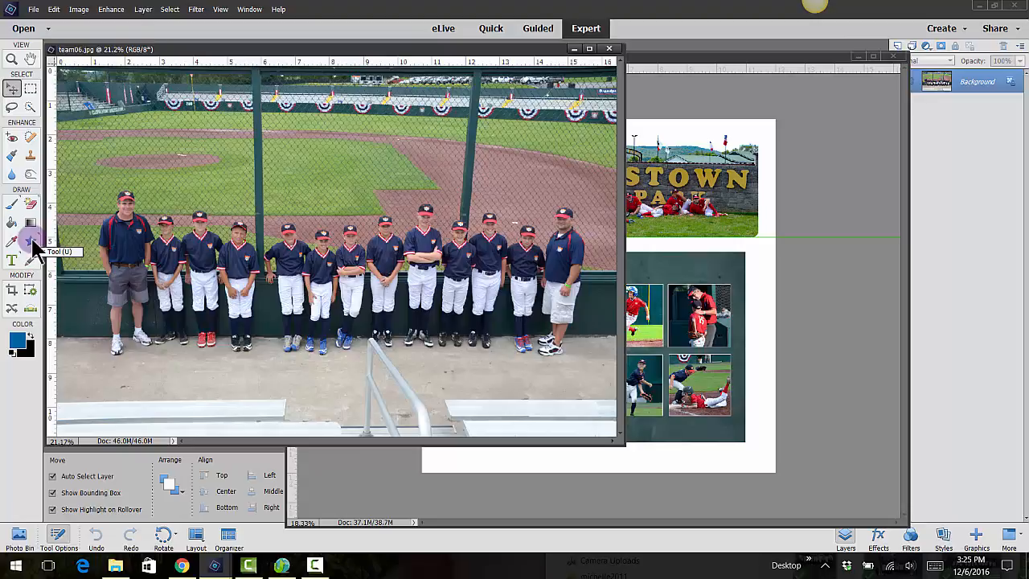
Browse the Cookie Cutter's shape sets, including Default, All Elements Shapes and Symbols, for a suitable rounded shape
click(12, 291)
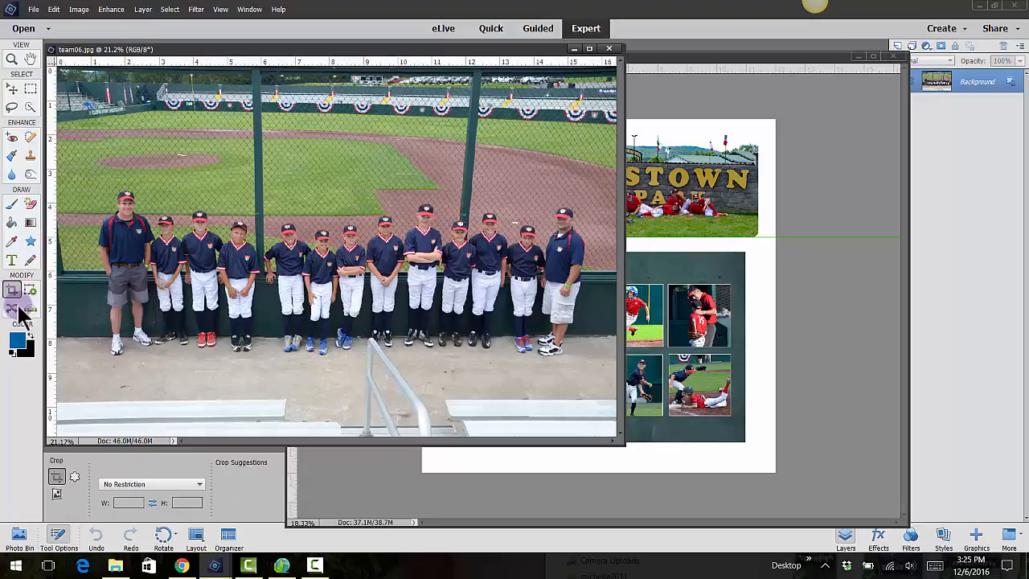
click(76, 478)
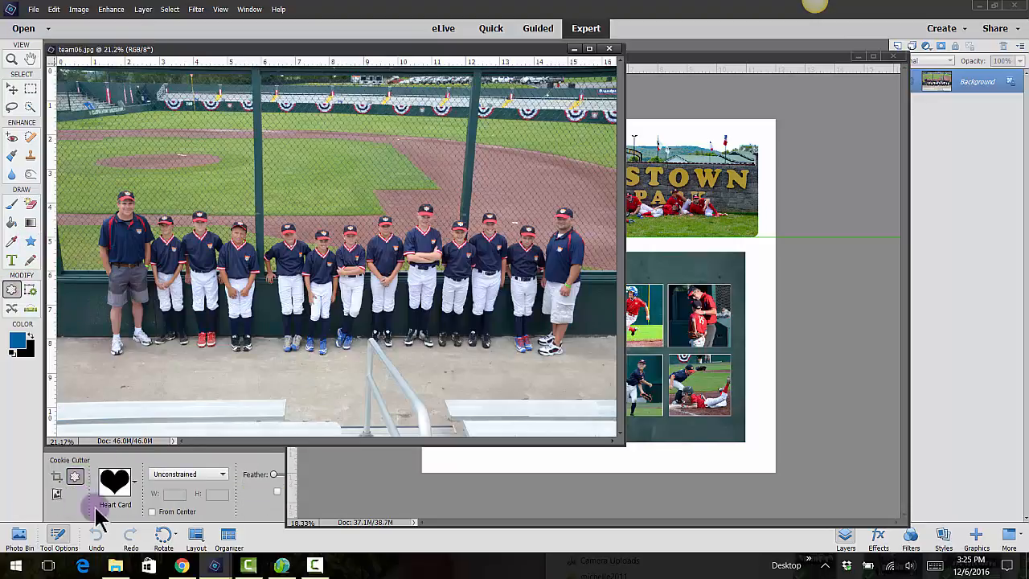
click(135, 481)
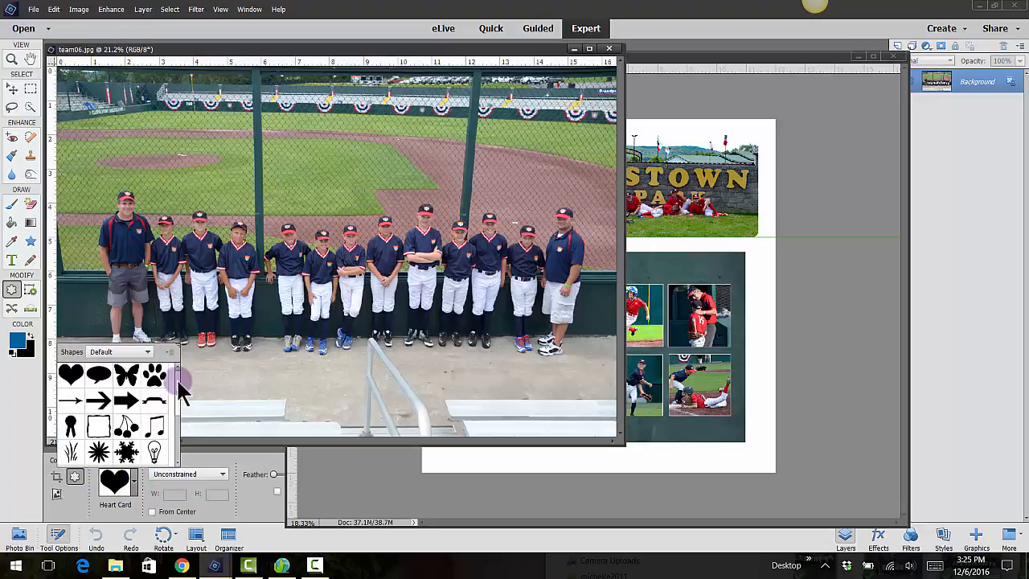
drag(181, 391, 179, 367)
click(145, 353)
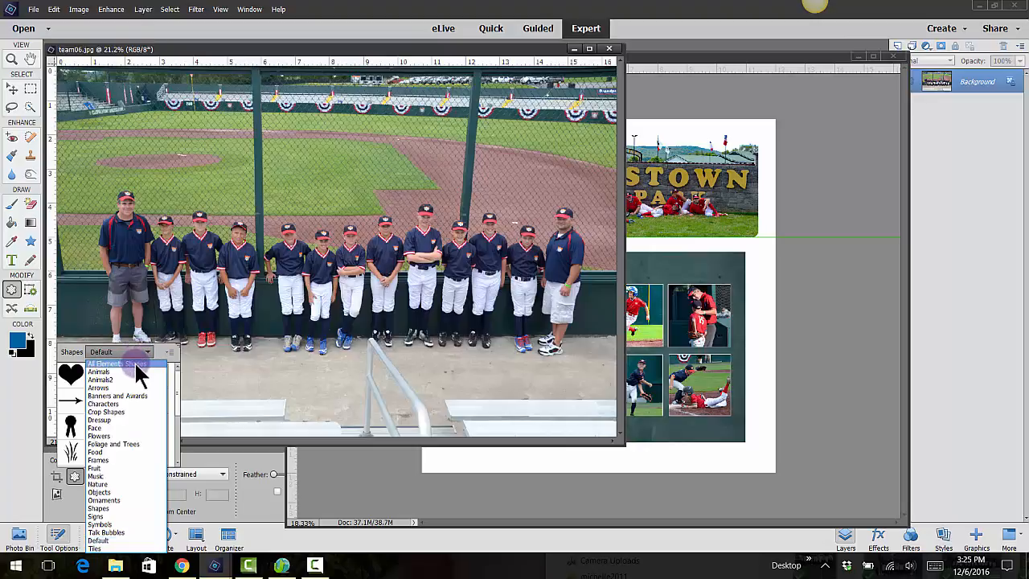
click(138, 366)
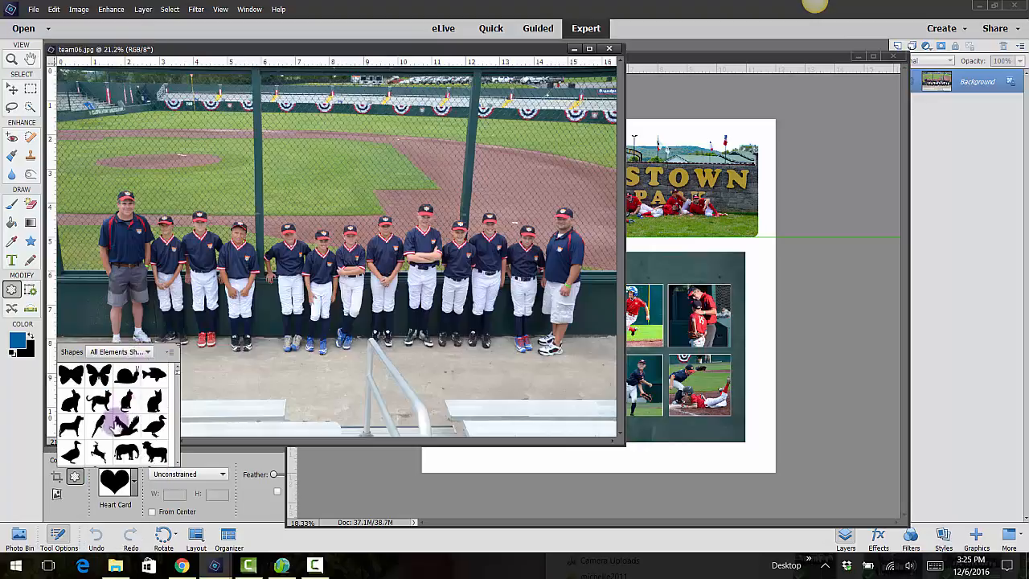
click(126, 351)
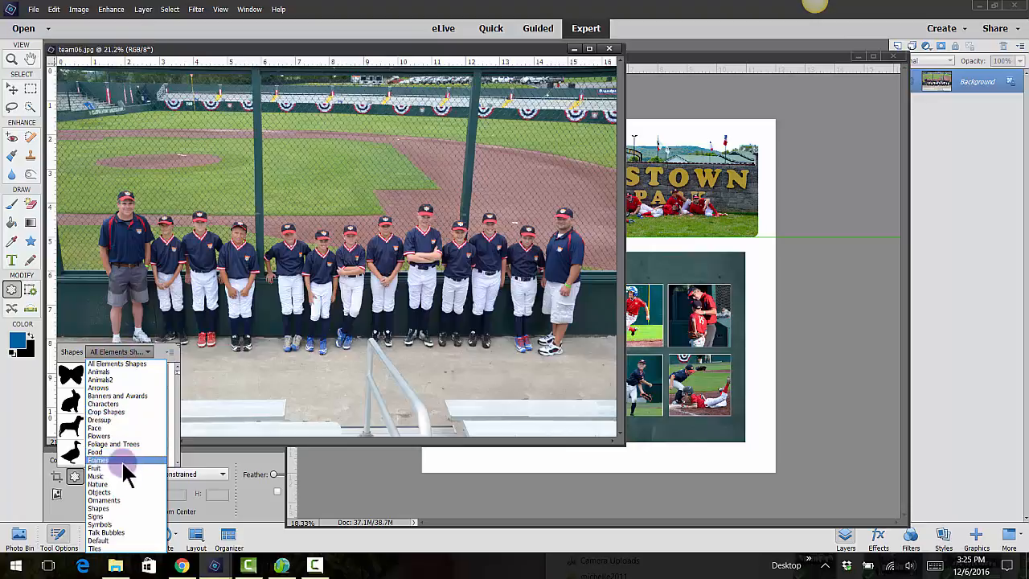
click(125, 524)
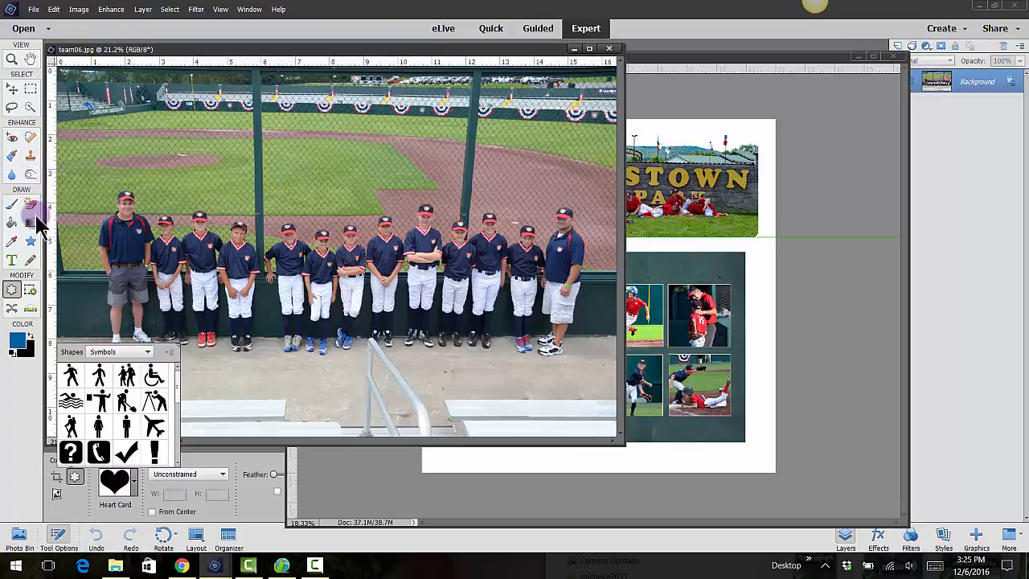
Try a rounded rectangle shape with a 10 px corner radius over the team, and undo it
click(31, 241)
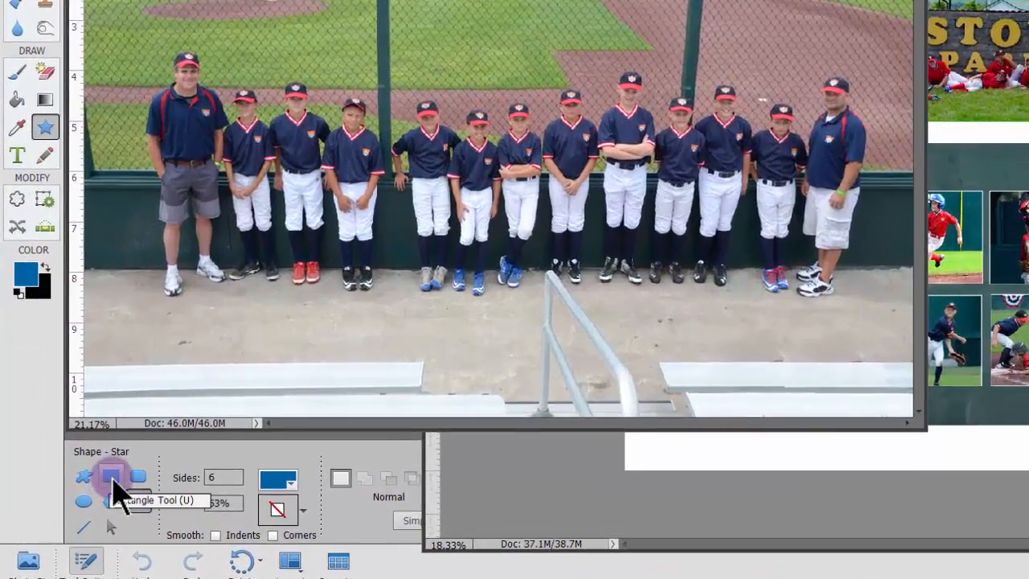
click(112, 479)
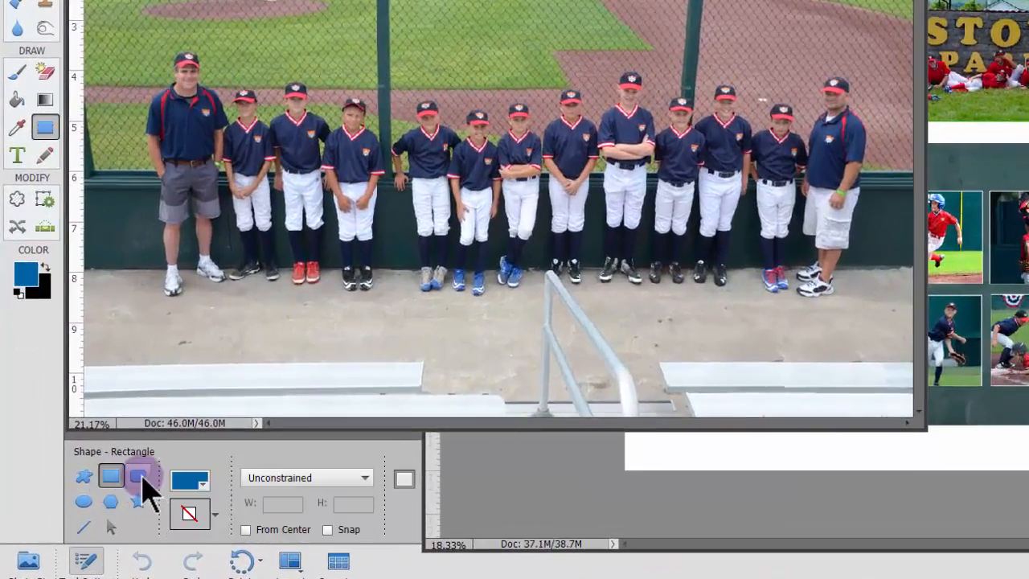
click(141, 475)
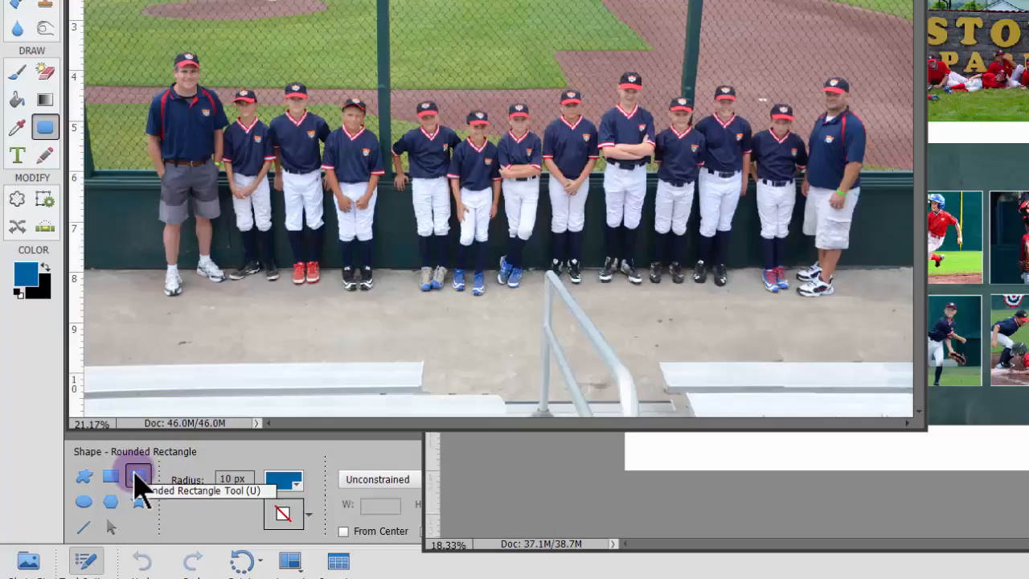
drag(117, 3, 882, 320)
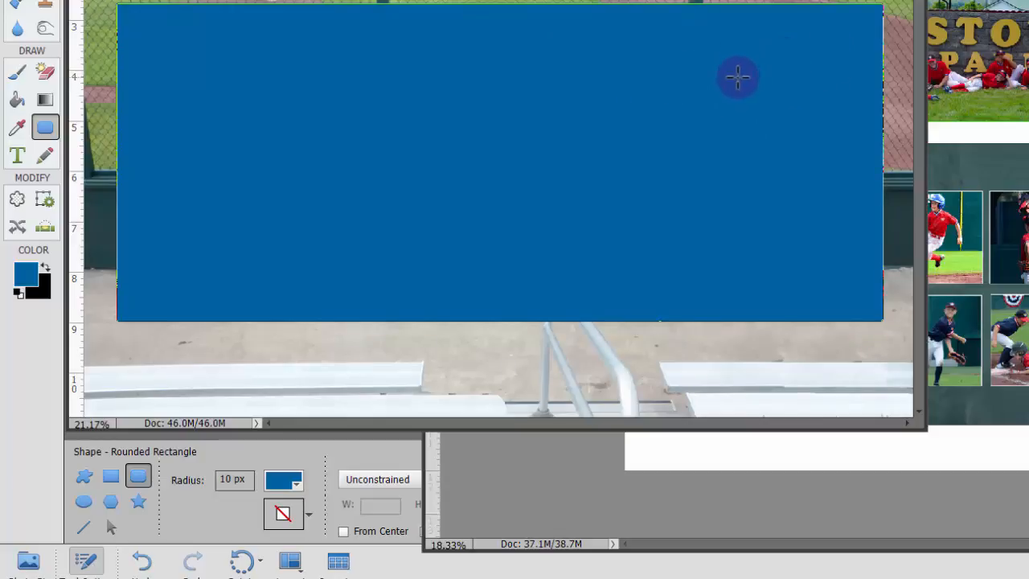
key(ctrl+z)
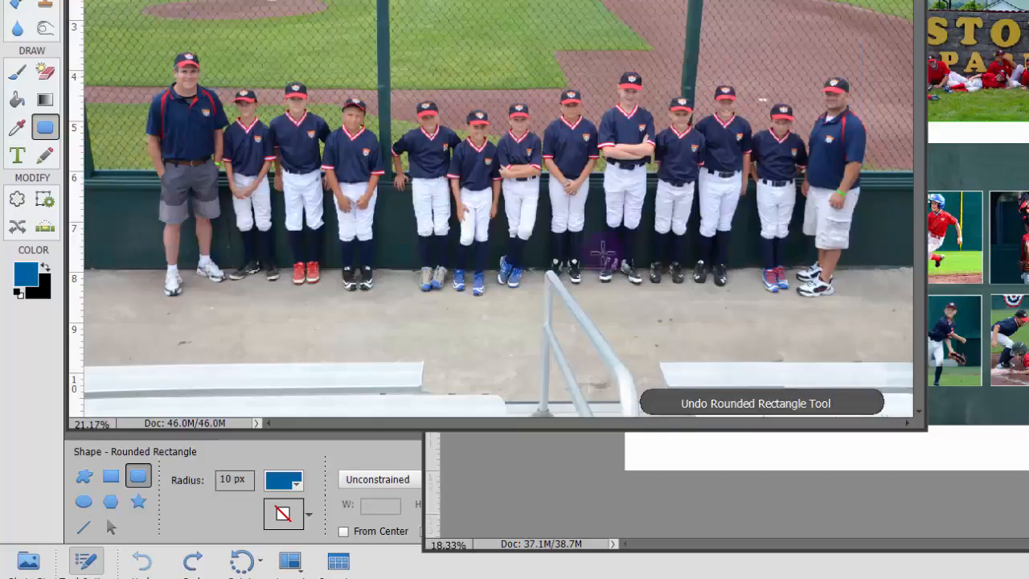
Make room around the photo window and draw a rounded rectangle about 15.4 by 6.6 in with a 75 px radius over the team
click(477, 460)
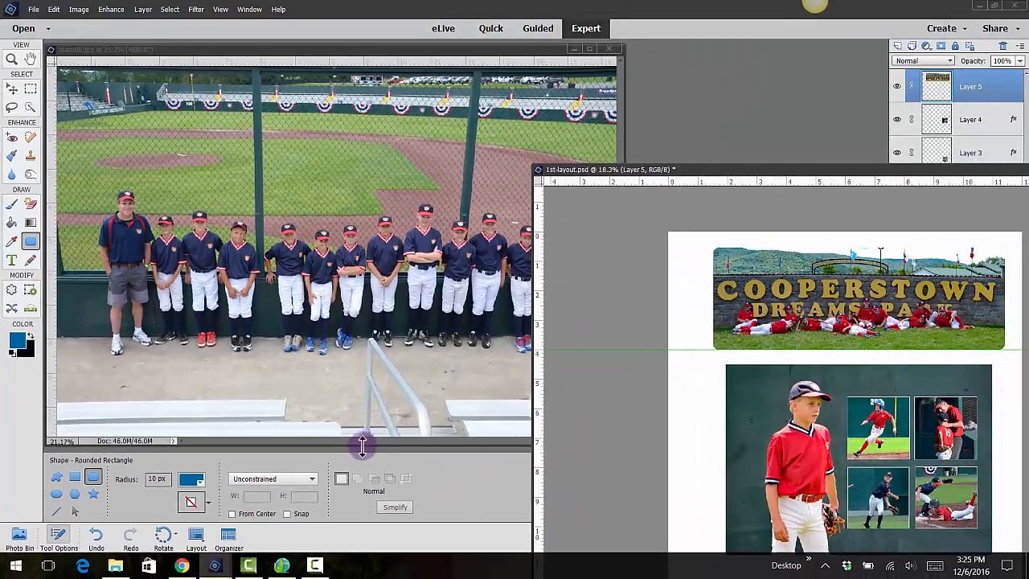
drag(362, 446, 346, 385)
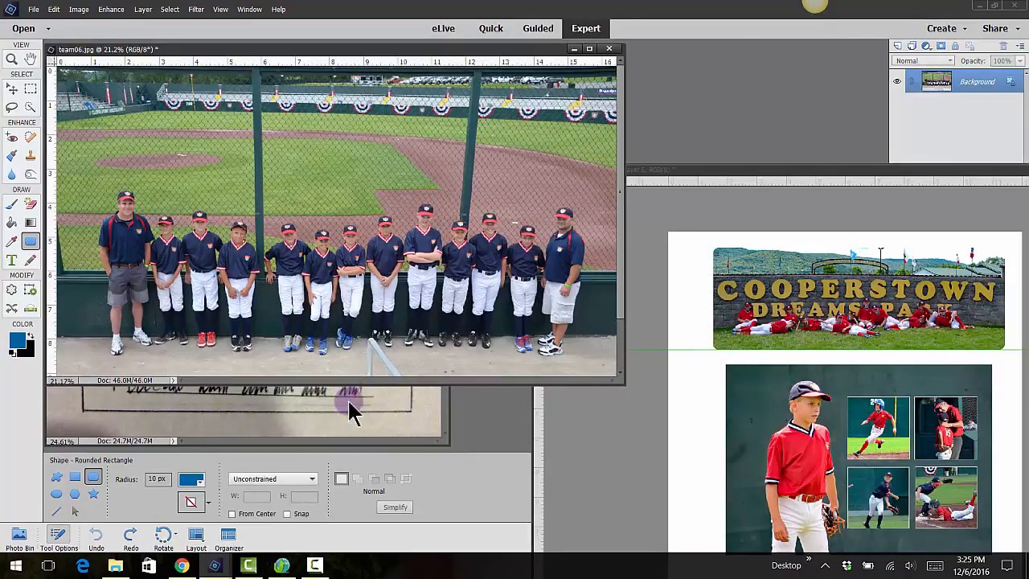
click(155, 478)
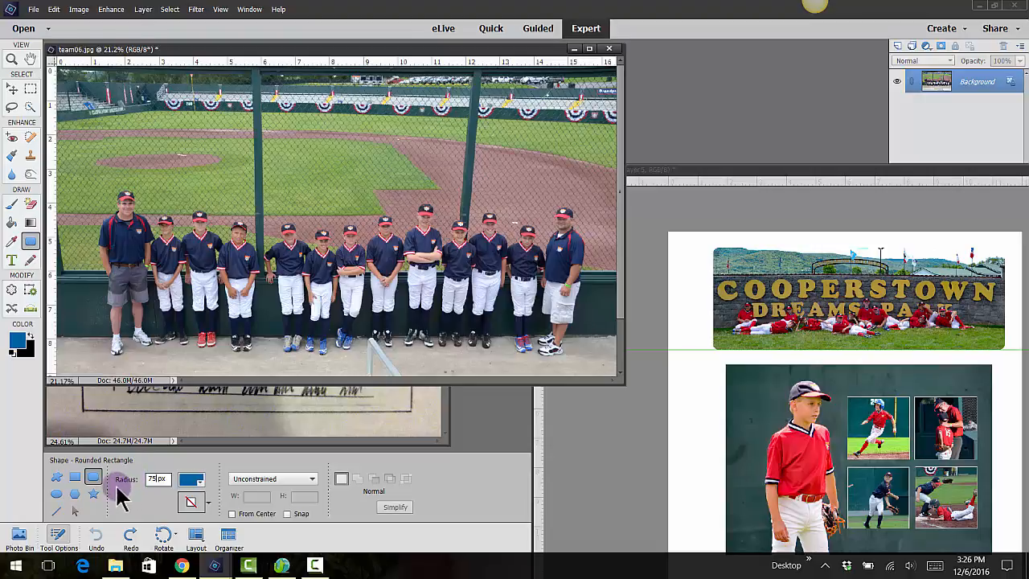
click(94, 477)
drag(76, 150, 605, 366)
key(ctrl+z)
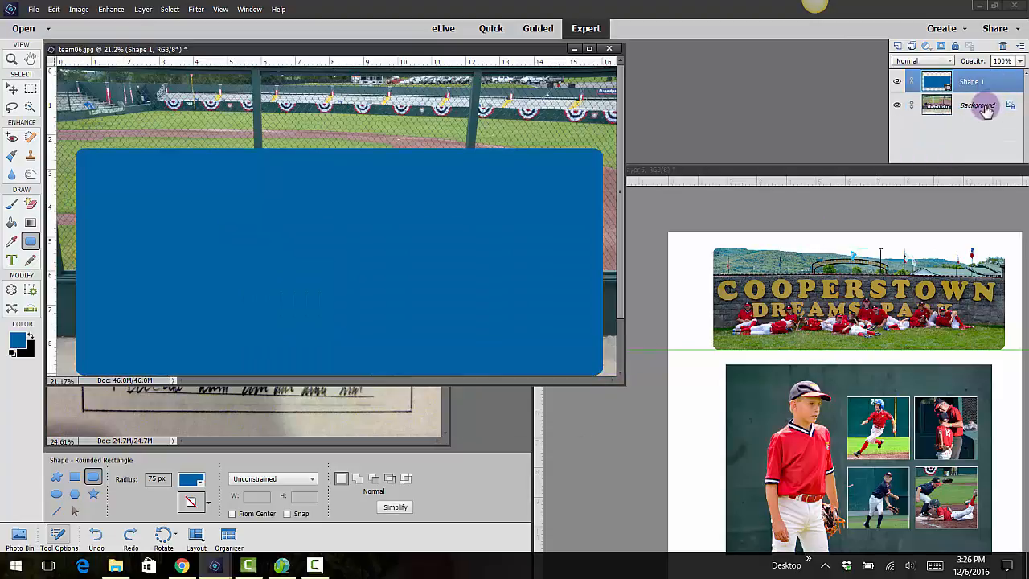
Convert the team06 photo's background to a regular layer named Layer 0 and place it above the rounded rectangle's layer
double_click(984, 107)
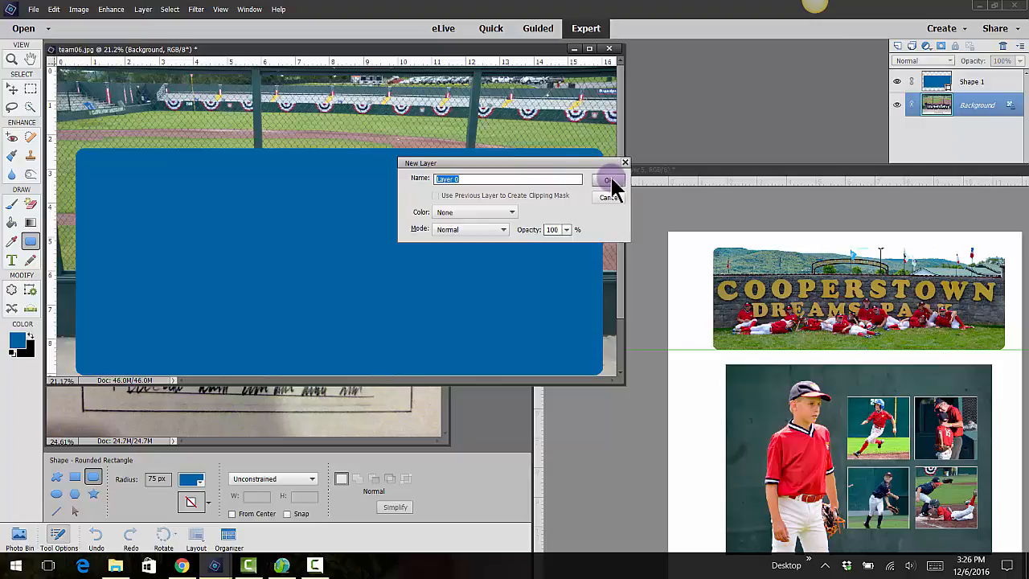
click(609, 180)
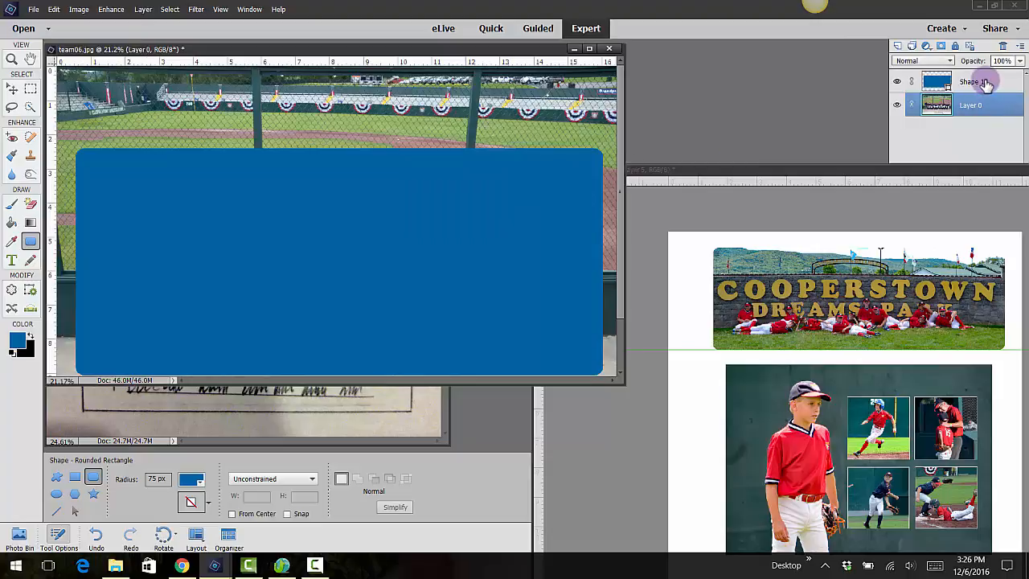
mouse_move(985, 83)
mouse_down()
mouse_move(978, 112)
mouse_move(982, 99)
mouse_up()
click(993, 83)
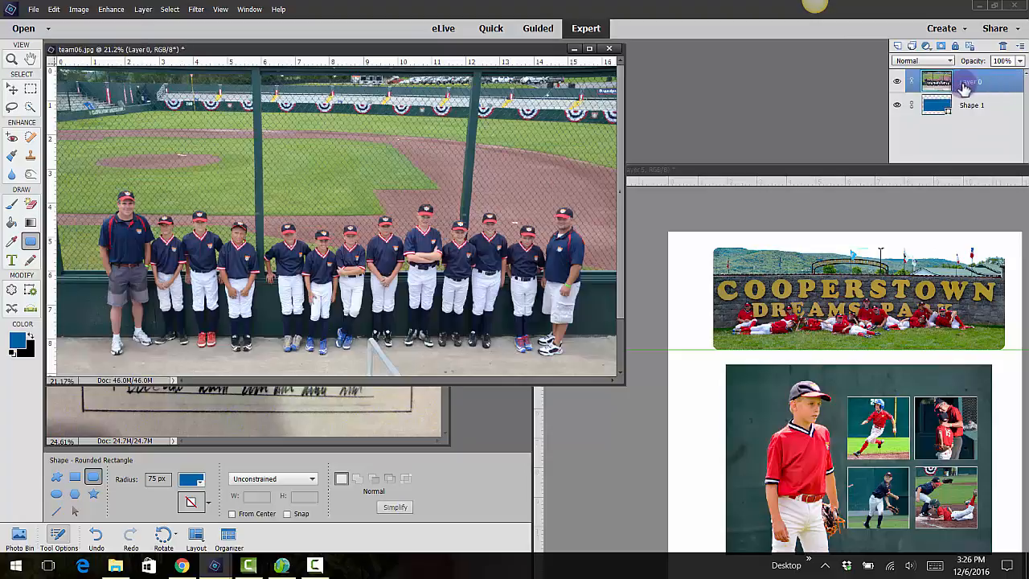
Clip the team photo to the rounded rectangle with a clipping mask and merge the visible layers
right_click(988, 84)
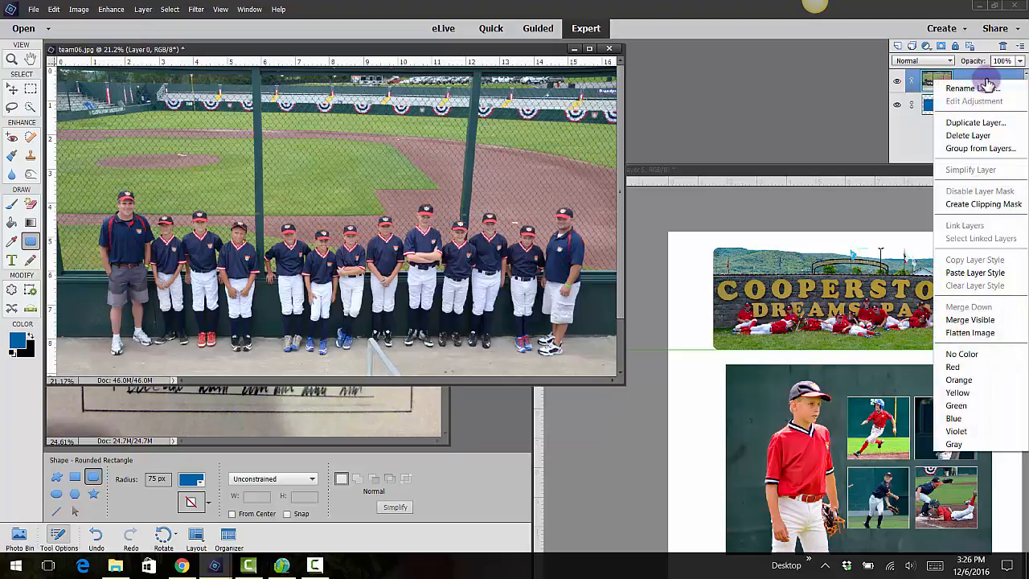
click(977, 204)
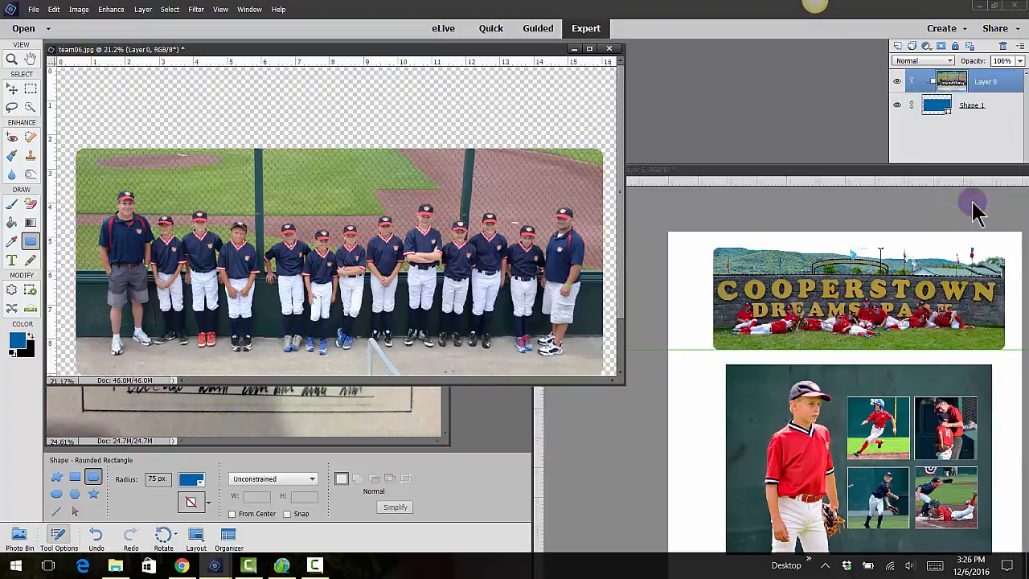
right_click(1010, 85)
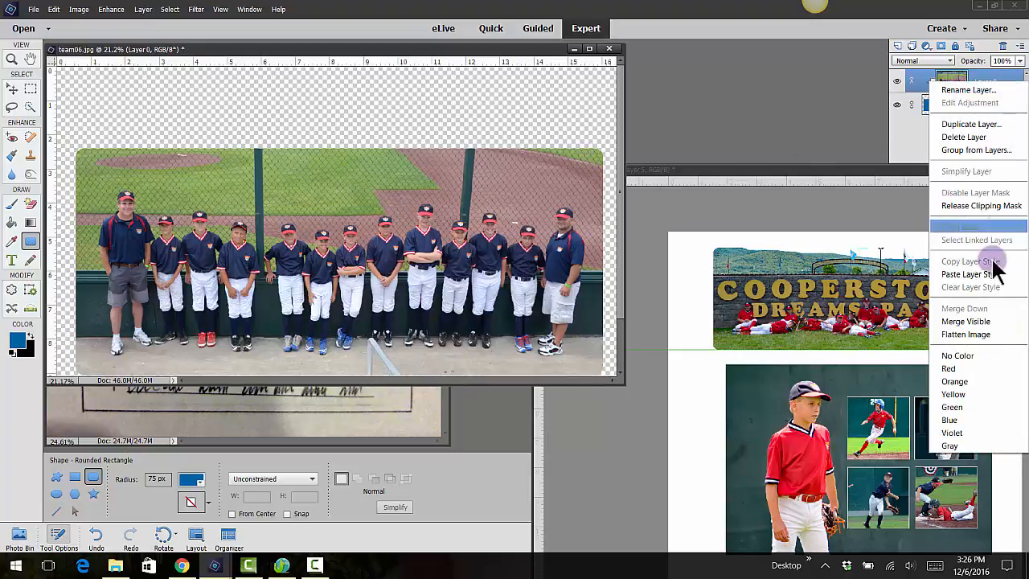
click(982, 329)
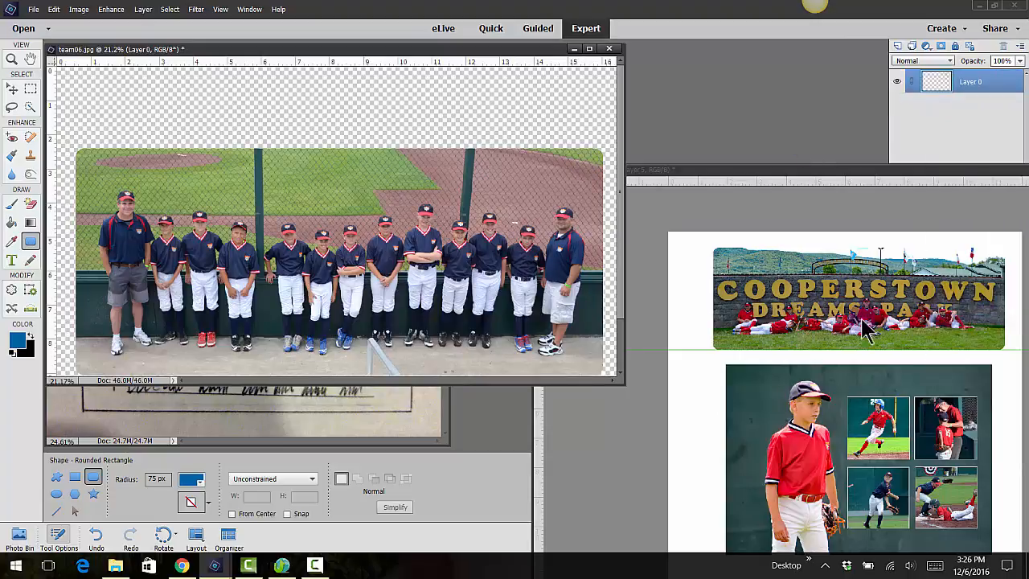
Copy the rounded team picture into 1st-layout.psd and close team06.jpg without saving its changes
click(12, 88)
drag(520, 269, 669, 282)
click(462, 216)
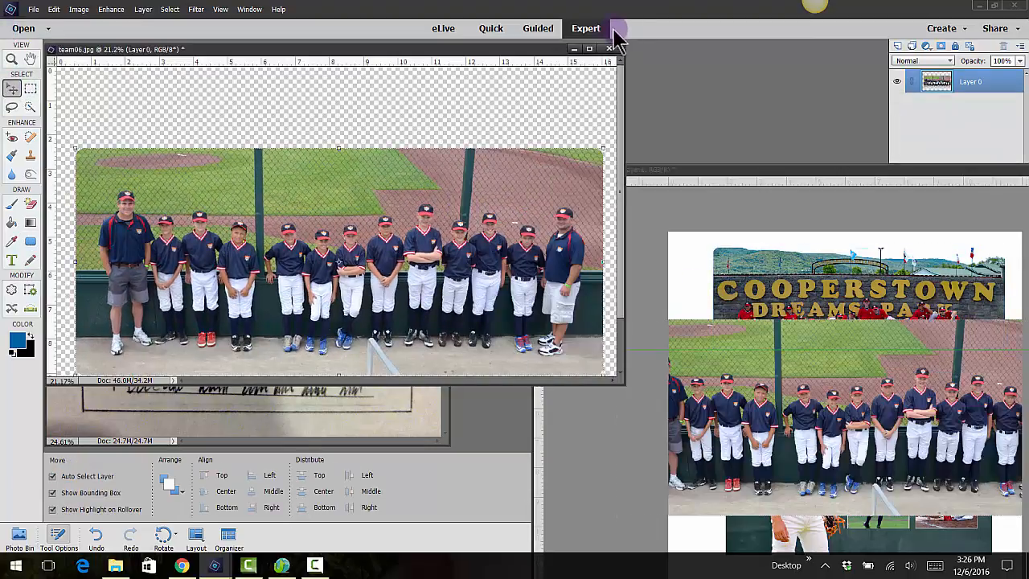
click(609, 49)
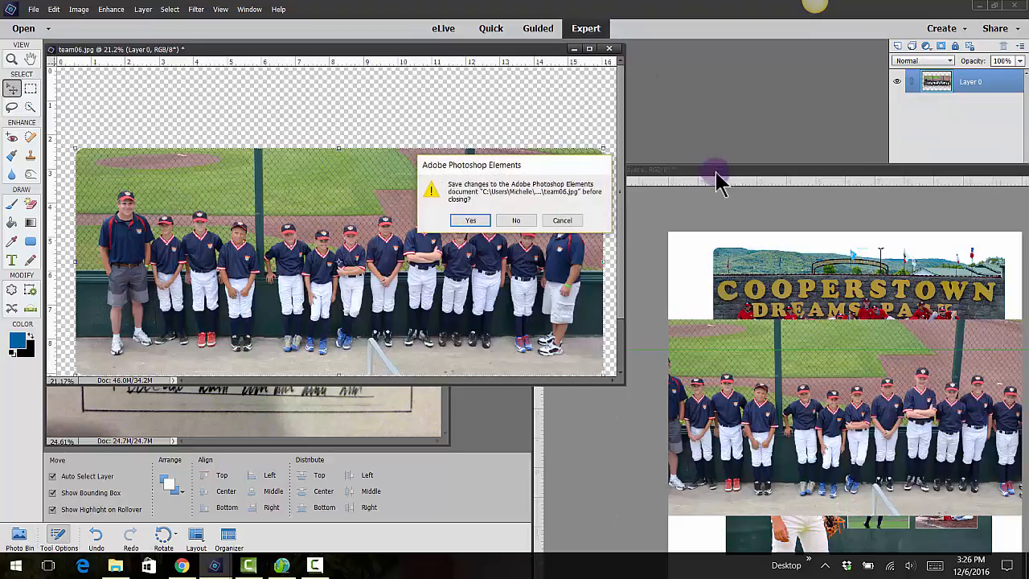
click(517, 220)
Reposition the layout window and scale down the second team picture from its upper corner
drag(707, 178, 252, 27)
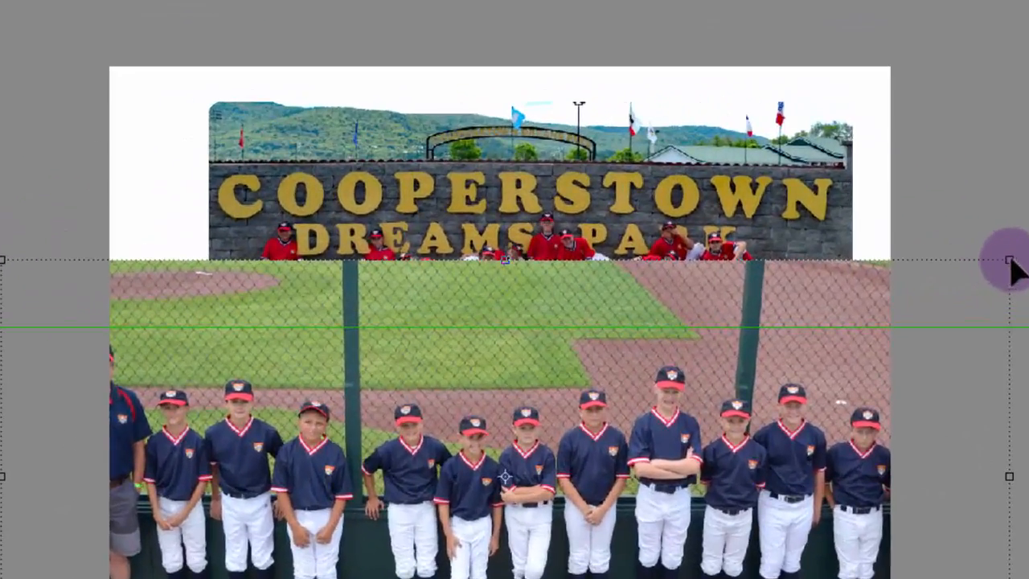
drag(1009, 260, 682, 386)
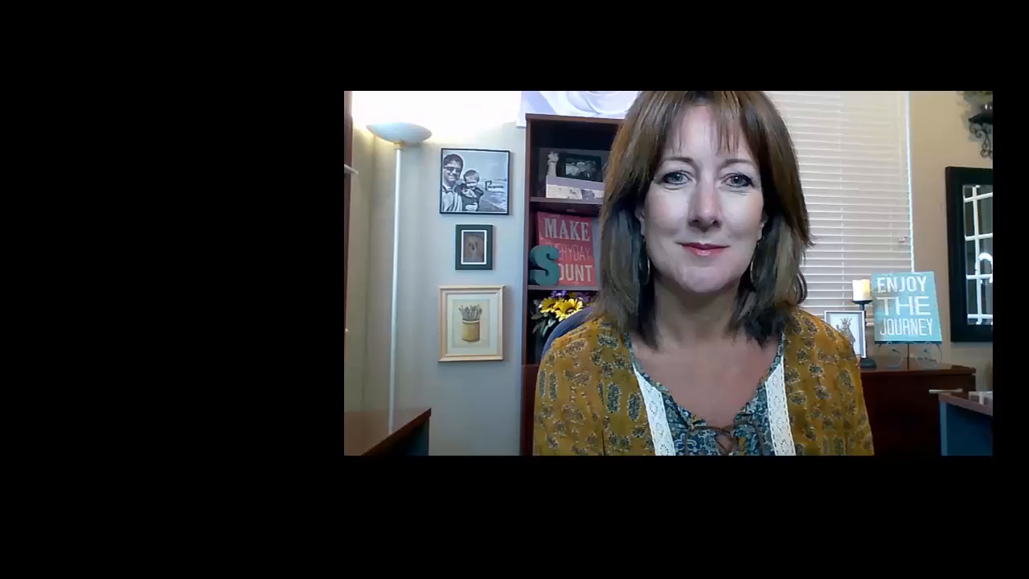